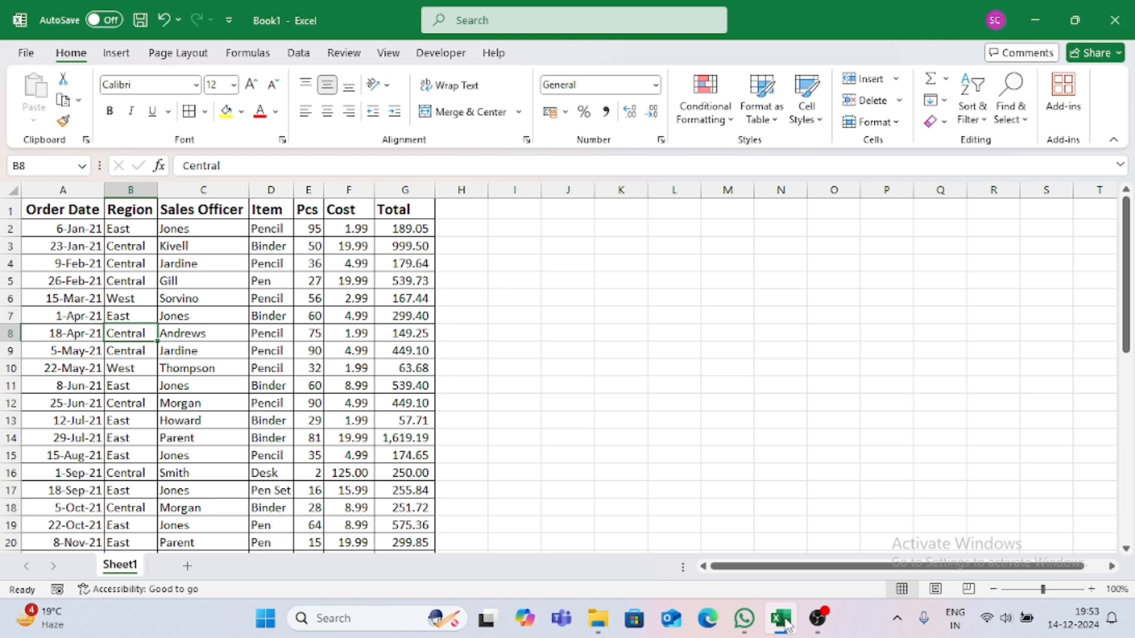
Step: Create a PivotTable on a new worksheet from the sales data in A1:G44 of Sheet1
{"action": "left_click", "coordinate": [84, 220]}
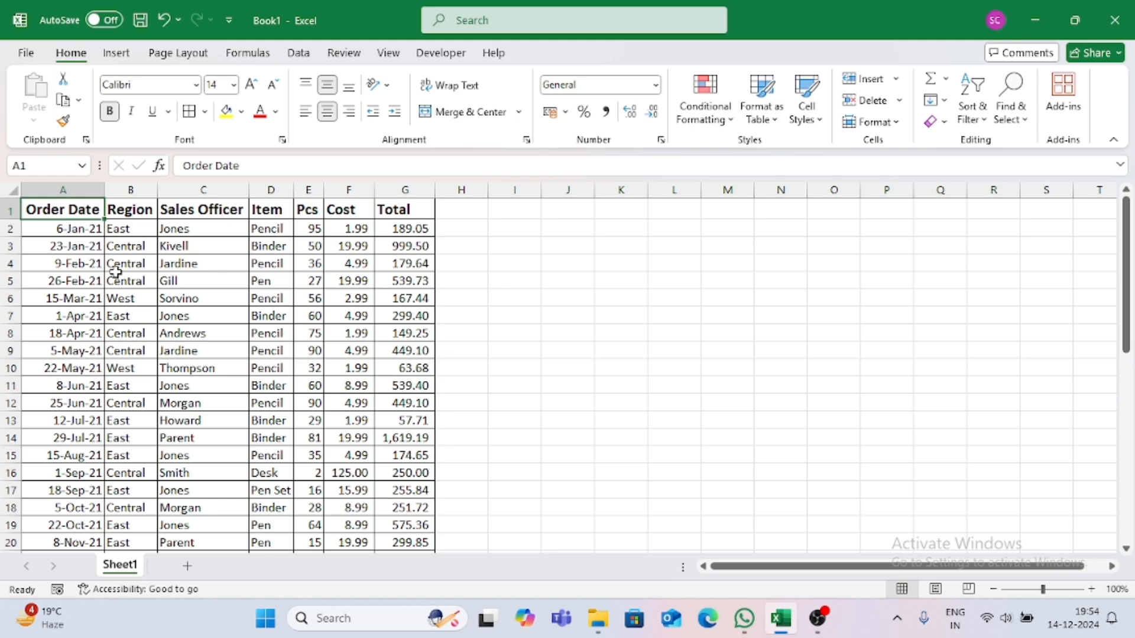
{"action": "key", "text": "ctrl+shift+End"}
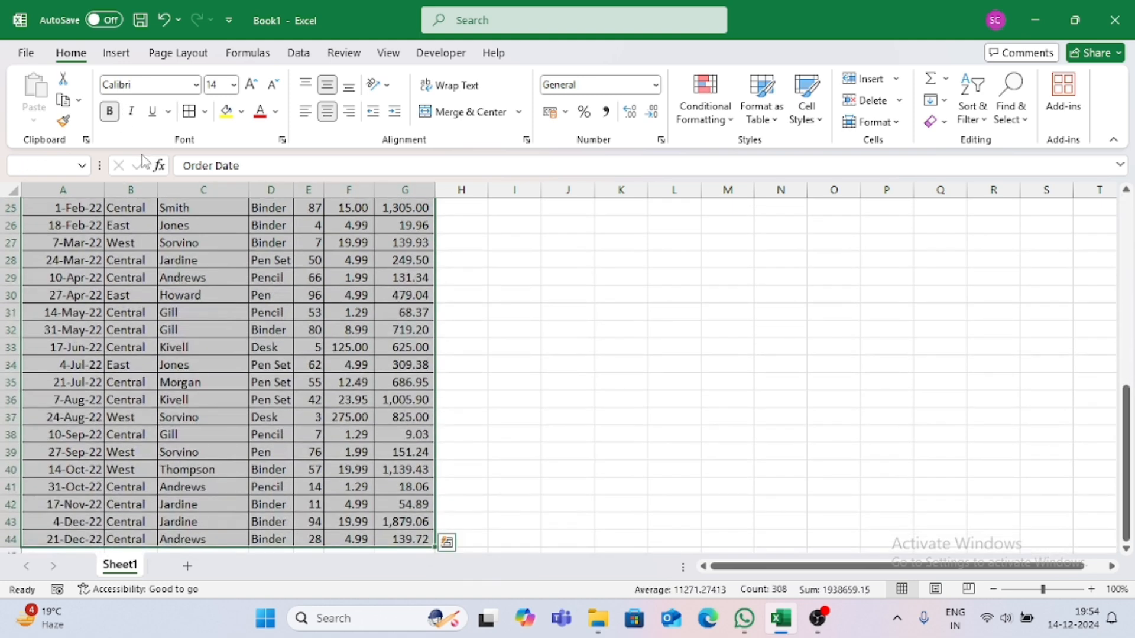
{"action": "left_click", "coordinate": [121, 60]}
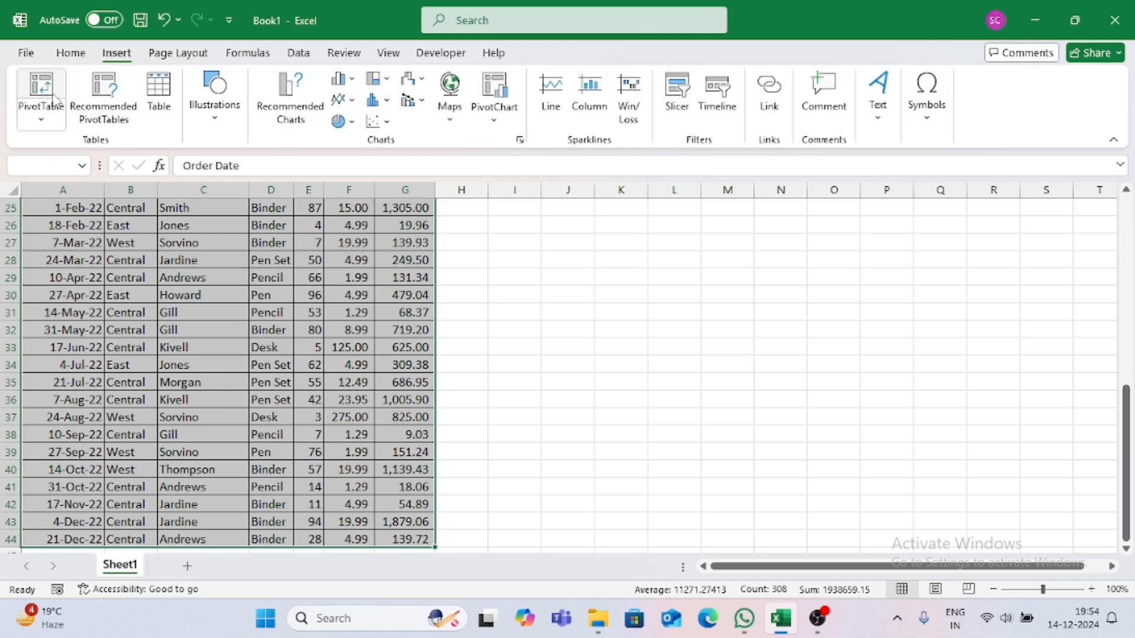
{"action": "left_click", "coordinate": [54, 100]}
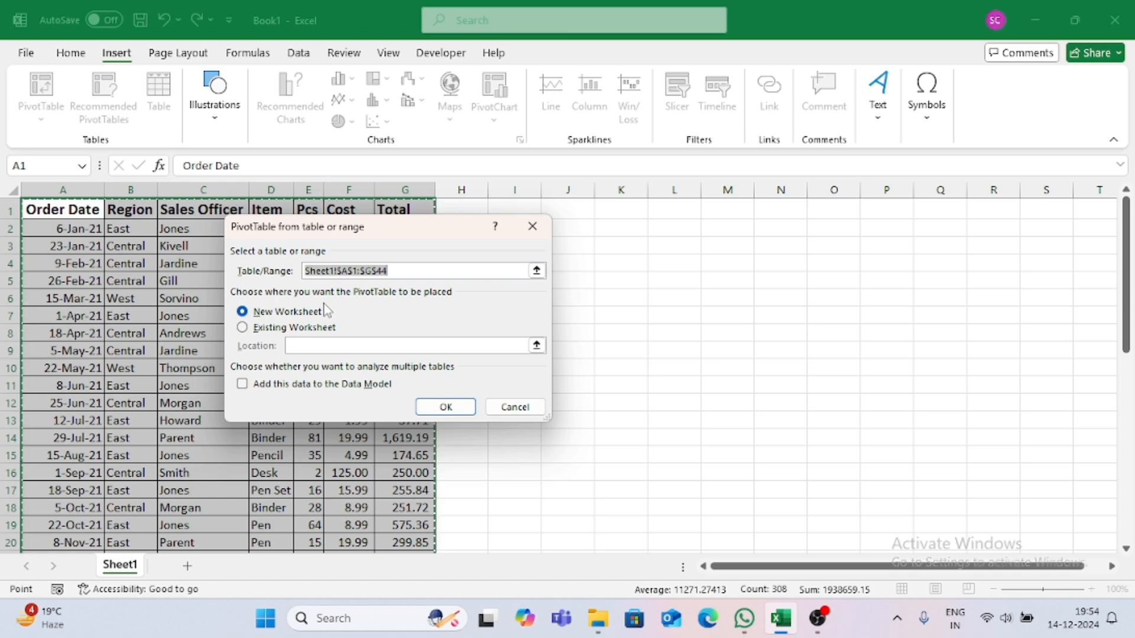
{"action": "left_click", "coordinate": [442, 408]}
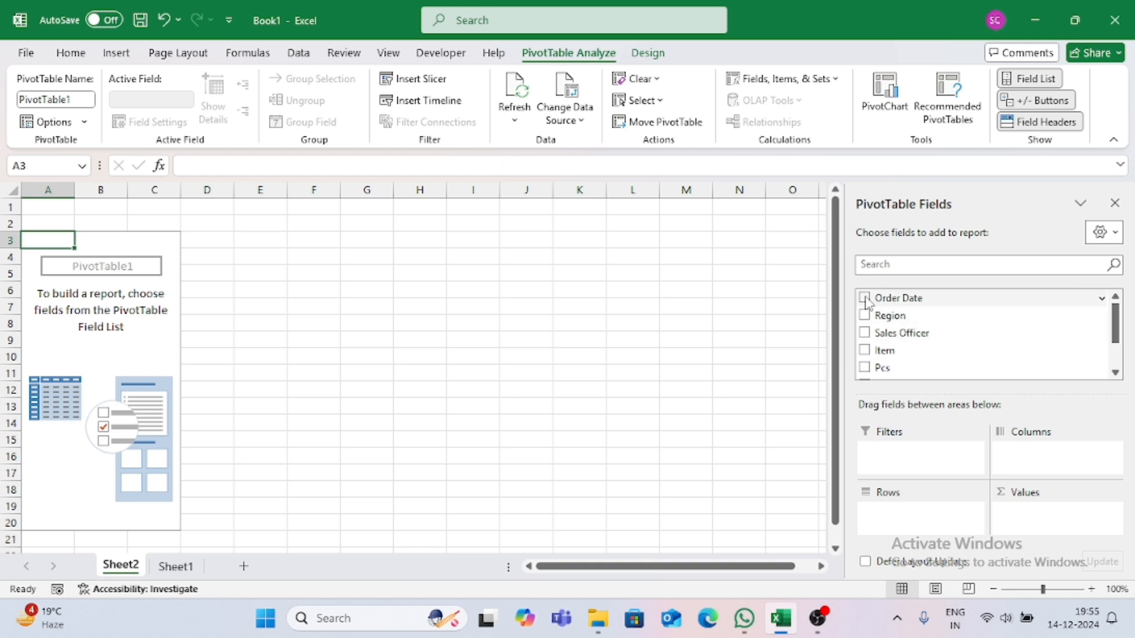
Step: Add Order Date to the PivotTable rows and remove its Years, Quarters and Months groupings so individual dates are listed
{"action": "left_click_drag", "start_coordinate": [867, 297], "coordinate": [924, 532]}
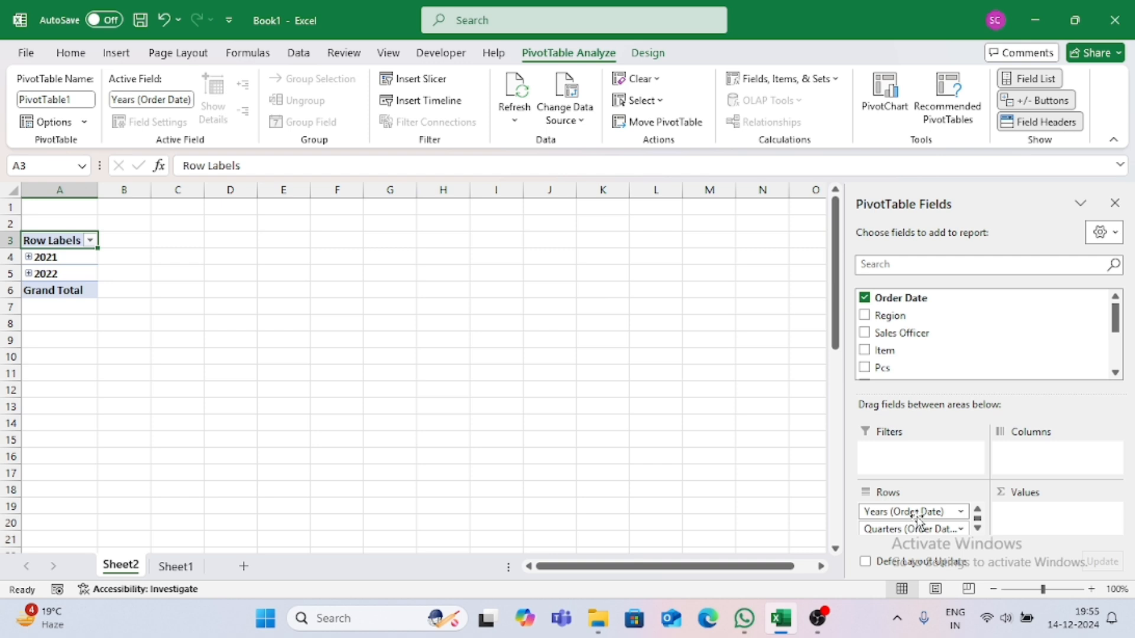
{"action": "left_click", "coordinate": [960, 512]}
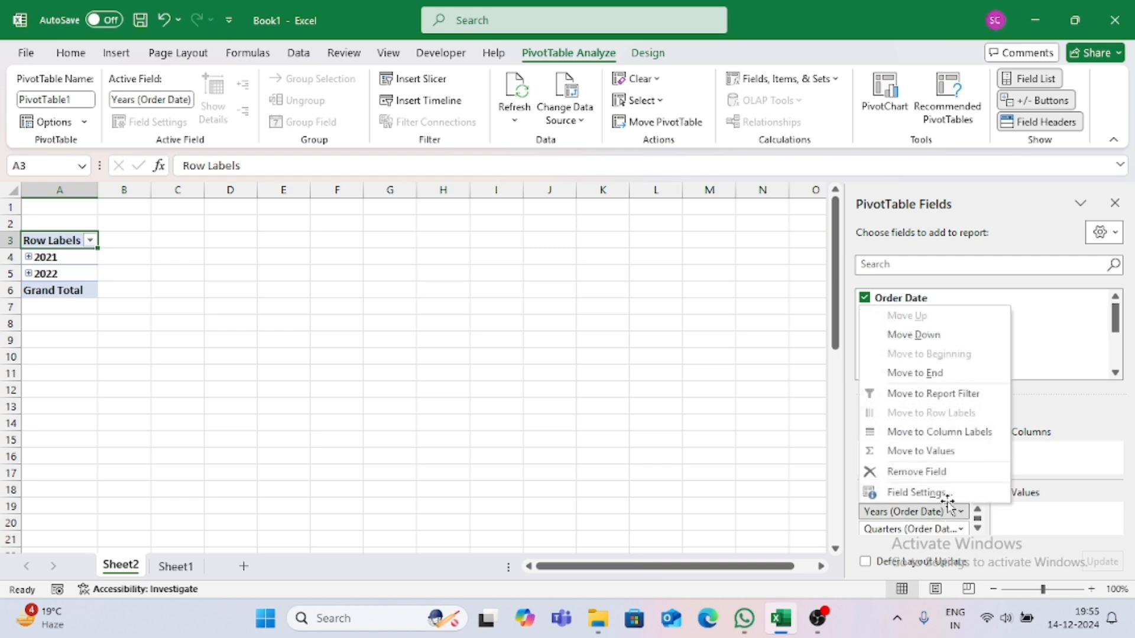
{"action": "left_click", "coordinate": [927, 471]}
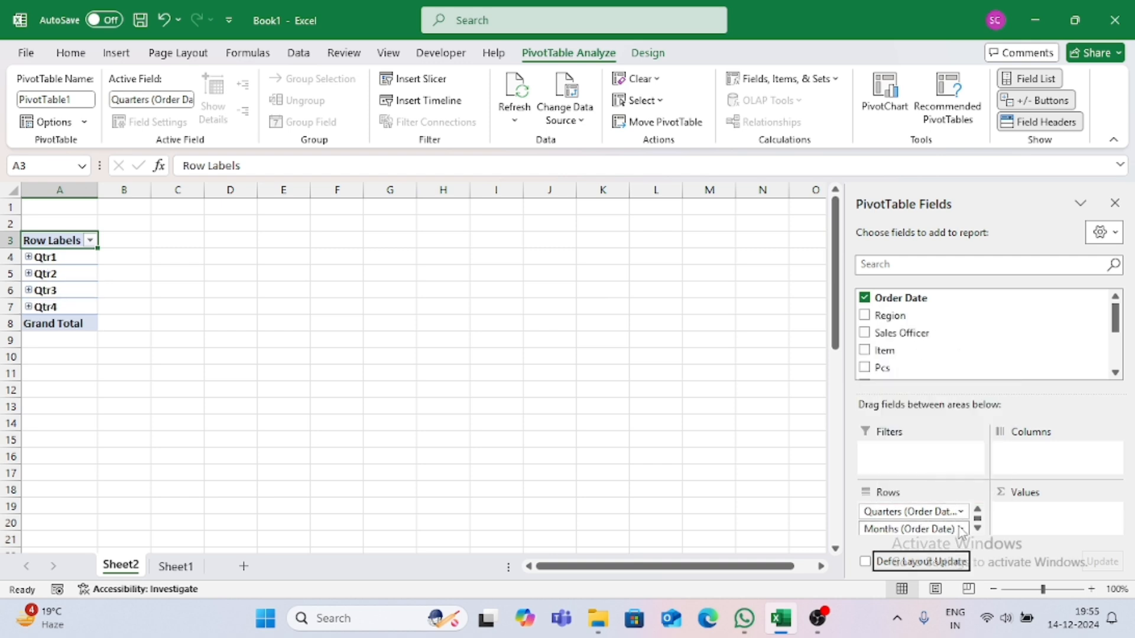
{"action": "left_click", "coordinate": [959, 512]}
{"action": "left_click", "coordinate": [923, 471]}
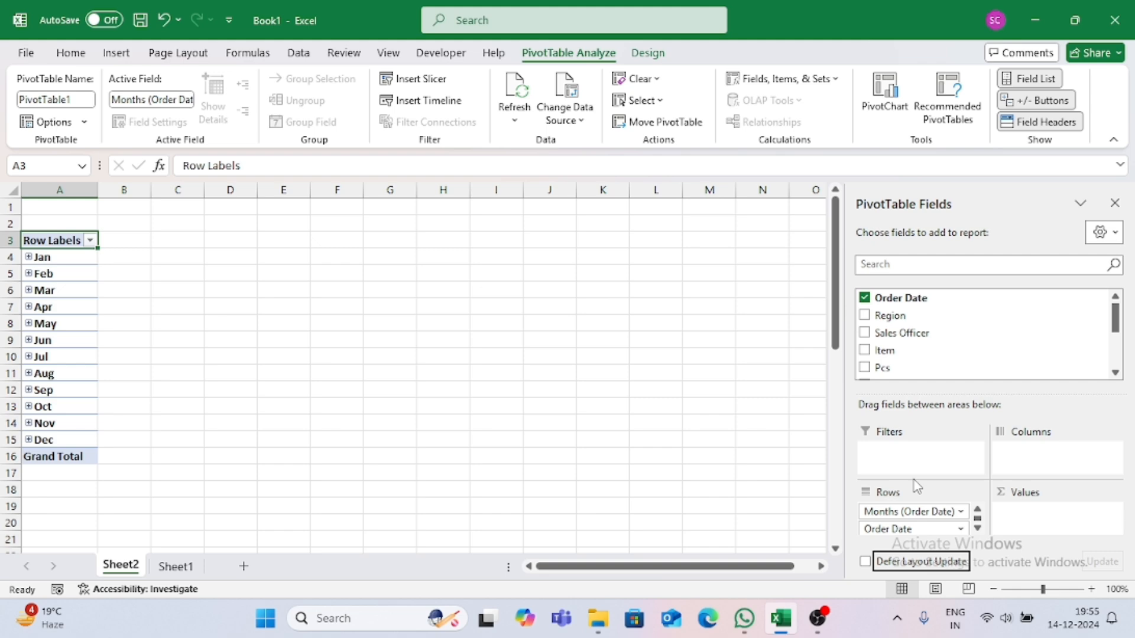
{"action": "left_click", "coordinate": [961, 512]}
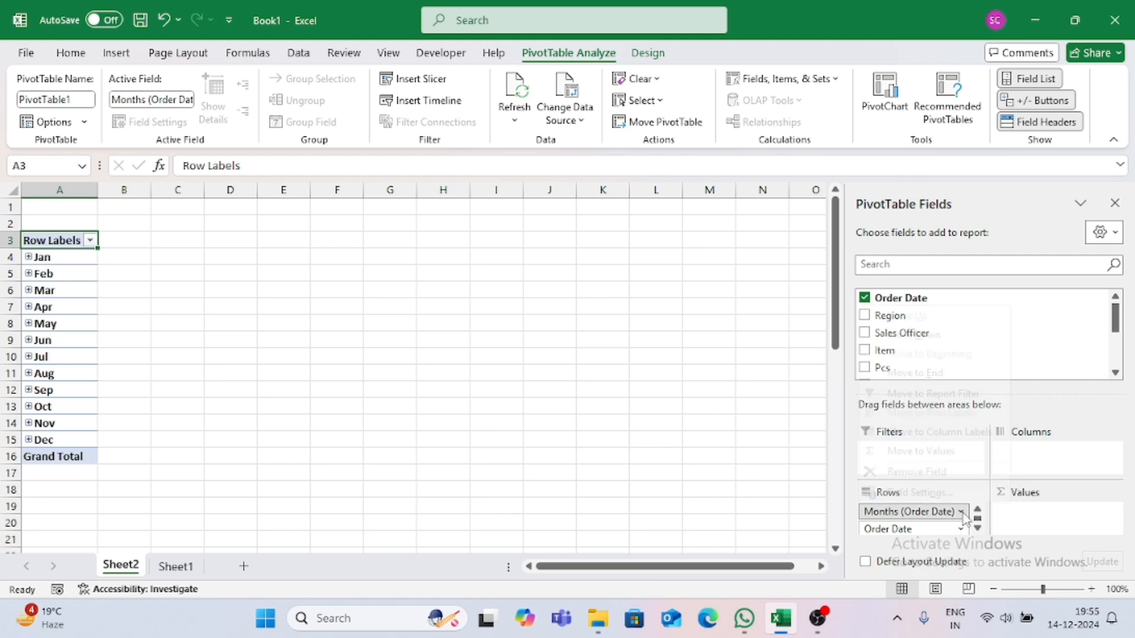
{"action": "left_click", "coordinate": [916, 471]}
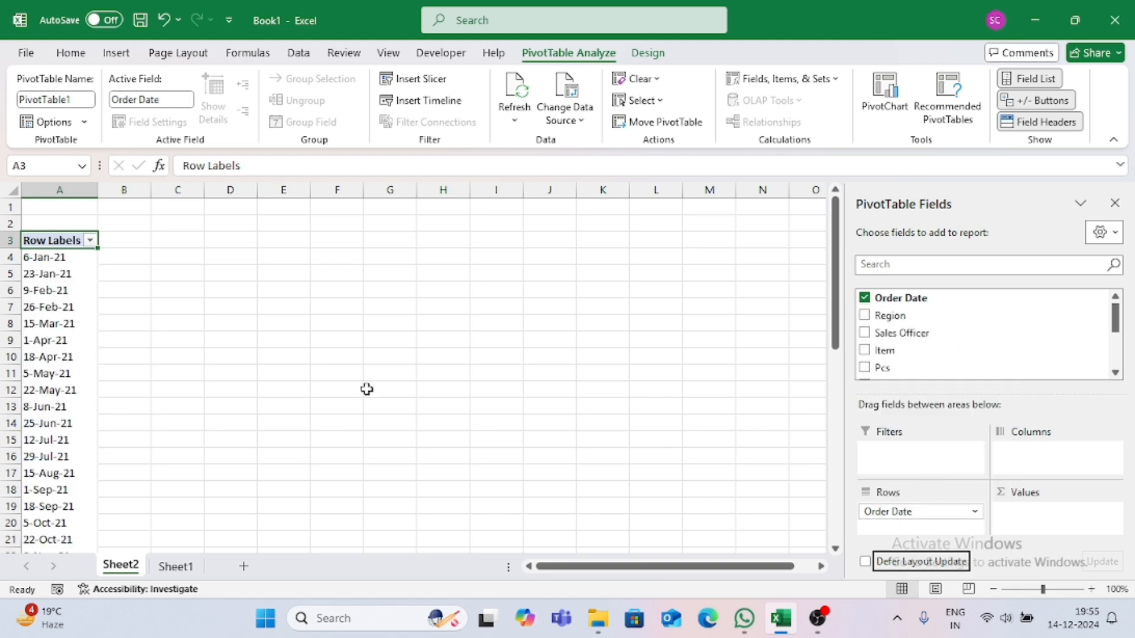
{"action": "scroll", "coordinate": [368, 388], "scroll_direction": "down", "scroll_amount": 3}
{"action": "scroll", "coordinate": [339, 402], "scroll_direction": "down", "scroll_amount": 2}
{"action": "scroll", "coordinate": [310, 382], "scroll_direction": "up", "scroll_amount": 5}
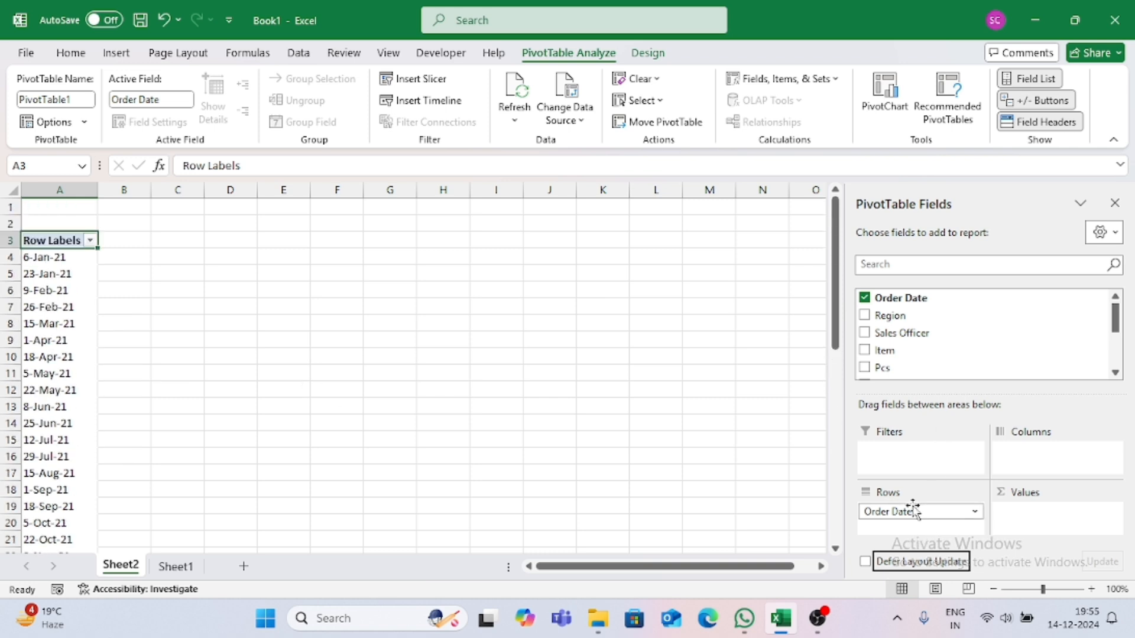
Step: Place the Item field in the PivotTable columns and sum the Pcs field in the values
{"action": "mouse_move", "coordinate": [893, 350]}
{"action": "left_mouse_down"}
{"action": "mouse_move", "coordinate": [870, 367]}
{"action": "mouse_move", "coordinate": [913, 389]}
{"action": "mouse_move", "coordinate": [902, 362]}
{"action": "left_mouse_up"}
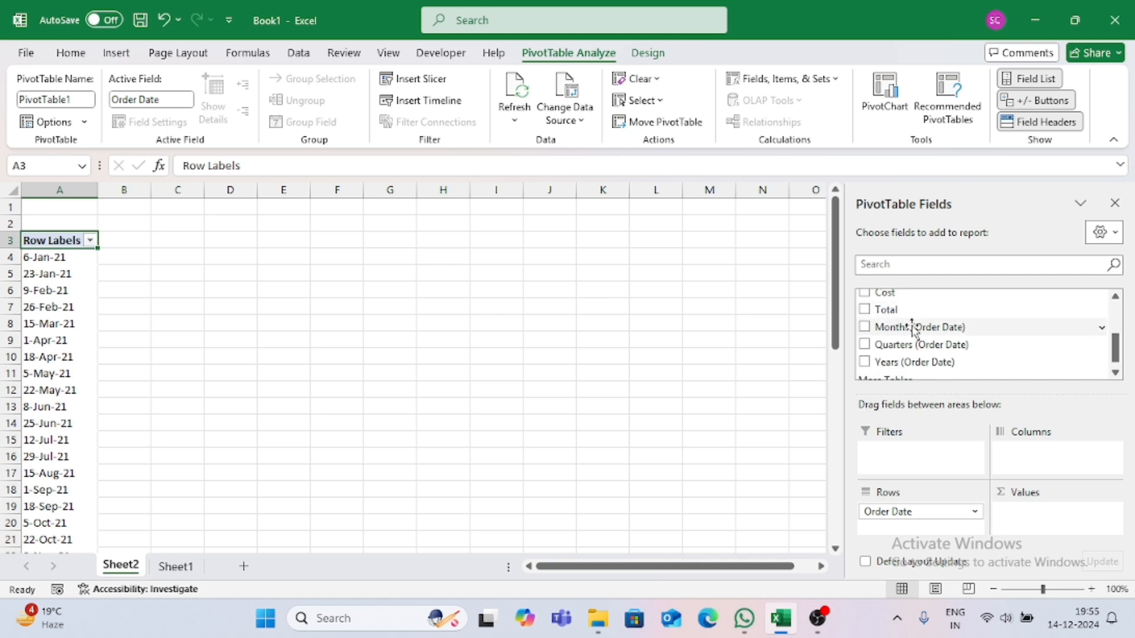
{"action": "scroll", "coordinate": [913, 329], "scroll_direction": "up", "scroll_amount": 1}
{"action": "left_click_drag", "start_coordinate": [876, 299], "coordinate": [1035, 465]}
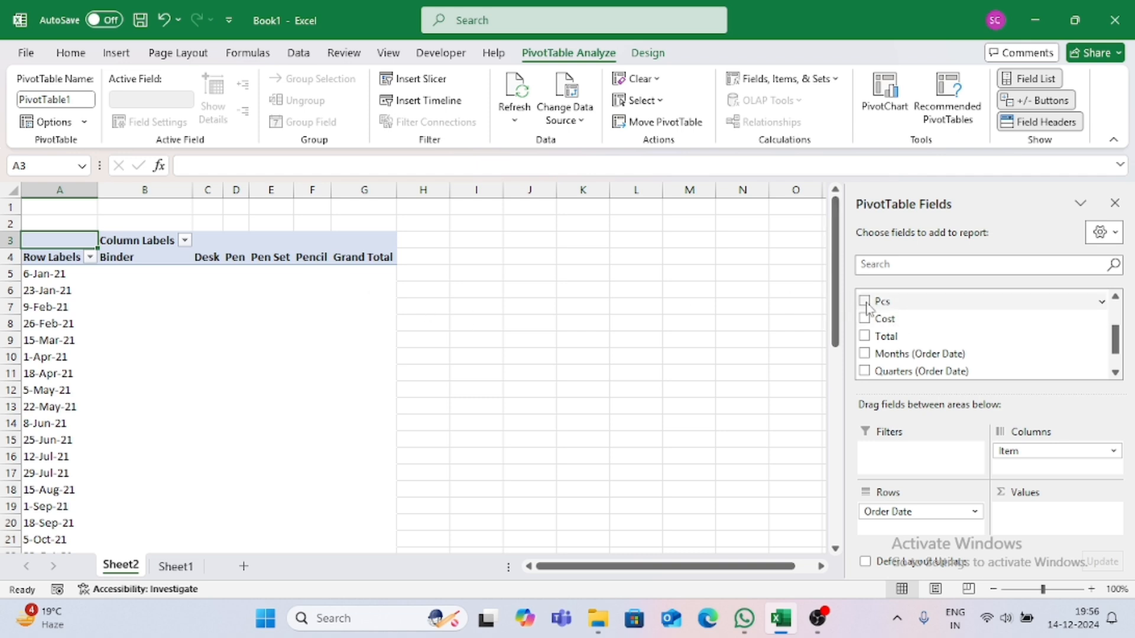
{"action": "left_click_drag", "start_coordinate": [866, 303], "coordinate": [1061, 517]}
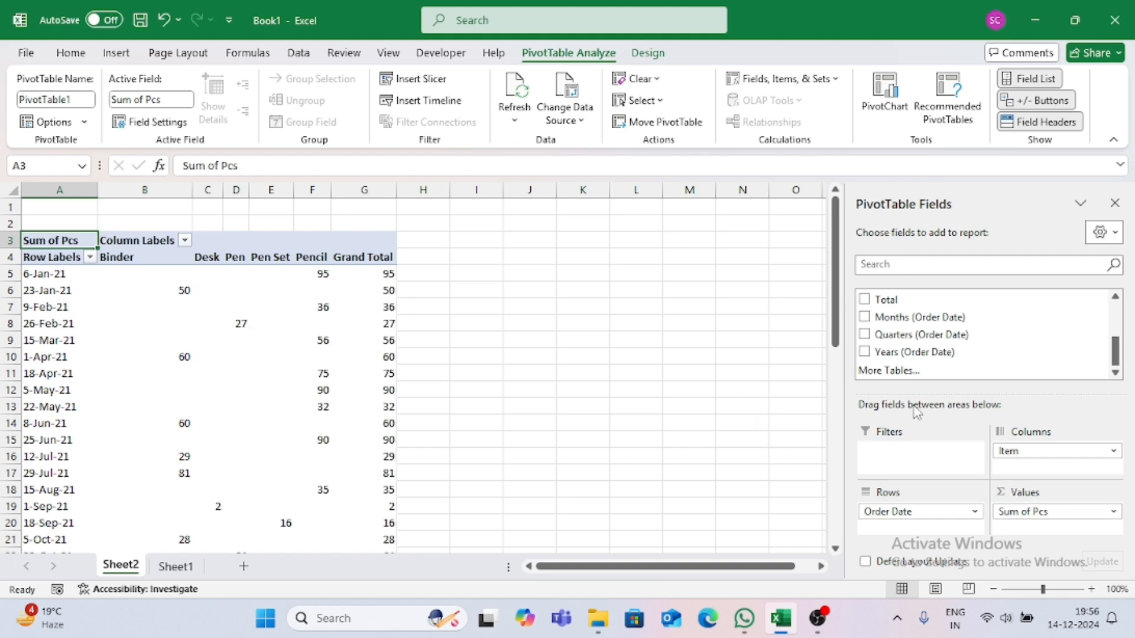
Step: Check the Region column in the Sheet1 source data and add Region to the PivotTable as a report filter
{"action": "left_click", "coordinate": [172, 569]}
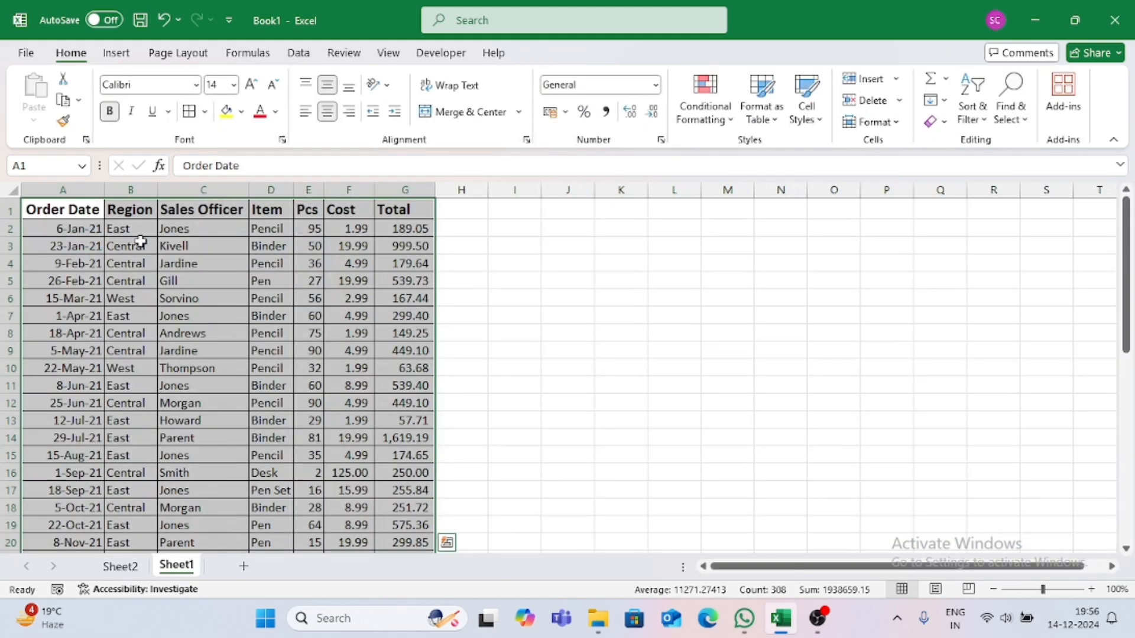
{"action": "left_click", "coordinate": [164, 216]}
{"action": "left_click", "coordinate": [133, 212]}
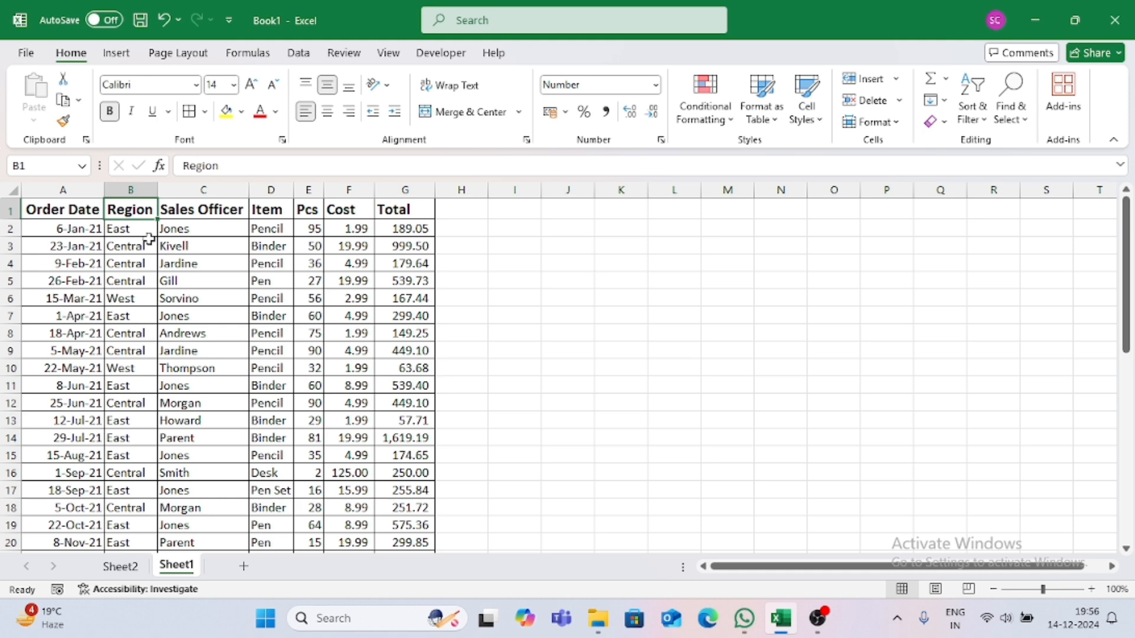
{"action": "left_click", "coordinate": [118, 569]}
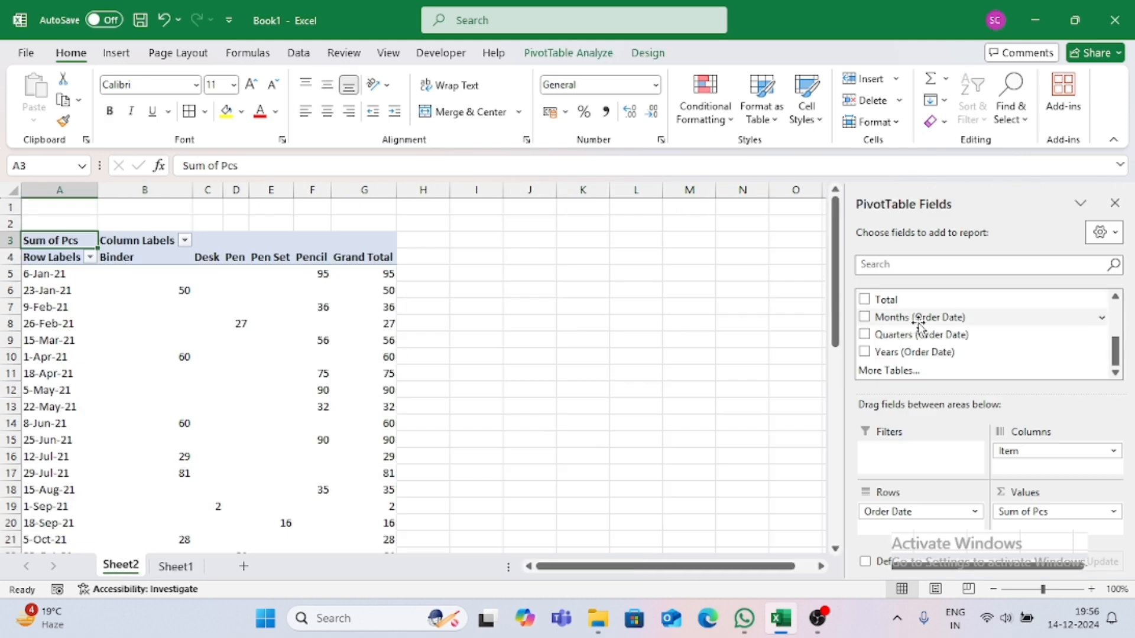
{"action": "scroll", "coordinate": [918, 324], "scroll_direction": "up", "scroll_amount": 3}
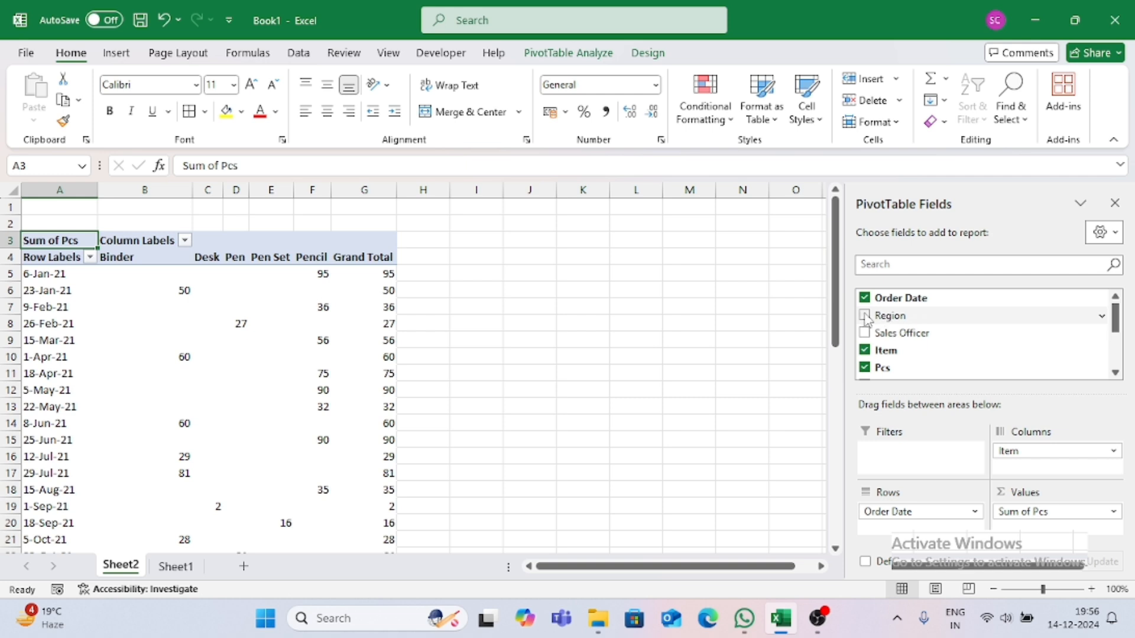
{"action": "left_click_drag", "start_coordinate": [865, 319], "coordinate": [919, 453]}
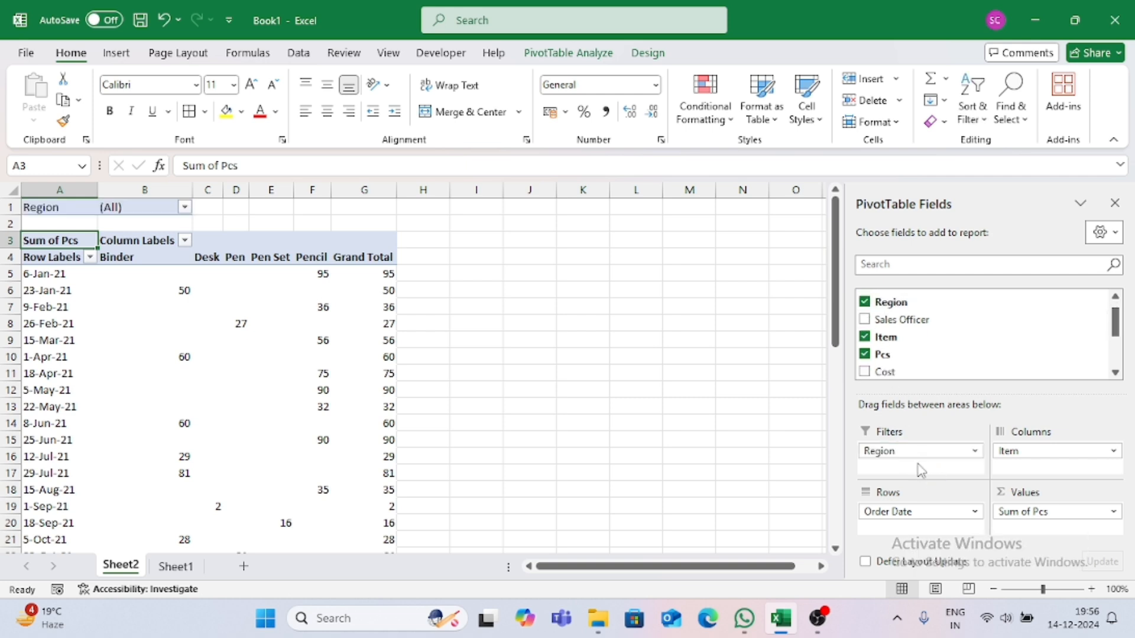
Step: Filter the PivotTable by Region to include only Central, with multiple-item selection enabled
{"action": "left_click", "coordinate": [185, 208]}
{"action": "left_click", "coordinate": [12, 392]}
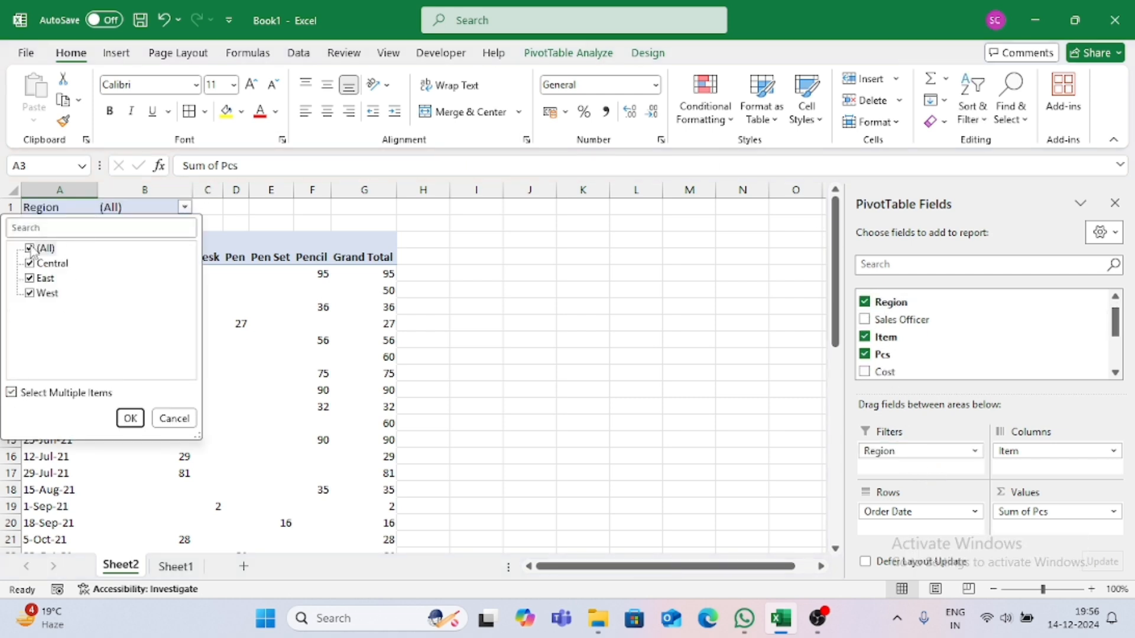
{"action": "left_click", "coordinate": [29, 249]}
{"action": "left_click", "coordinate": [30, 263]}
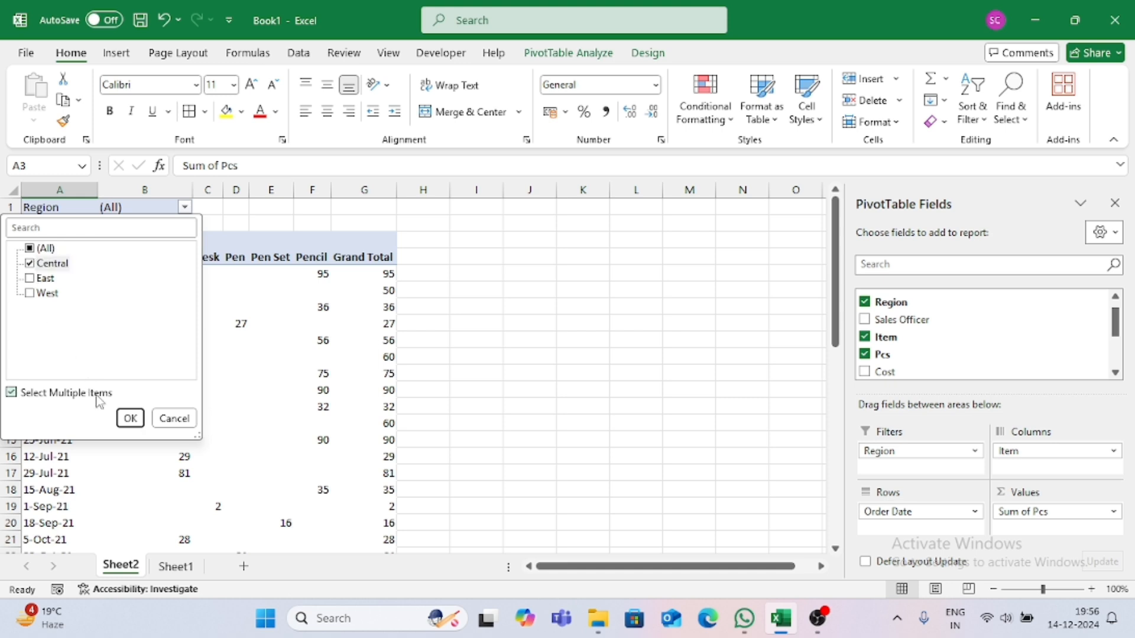
{"action": "left_click", "coordinate": [129, 419]}
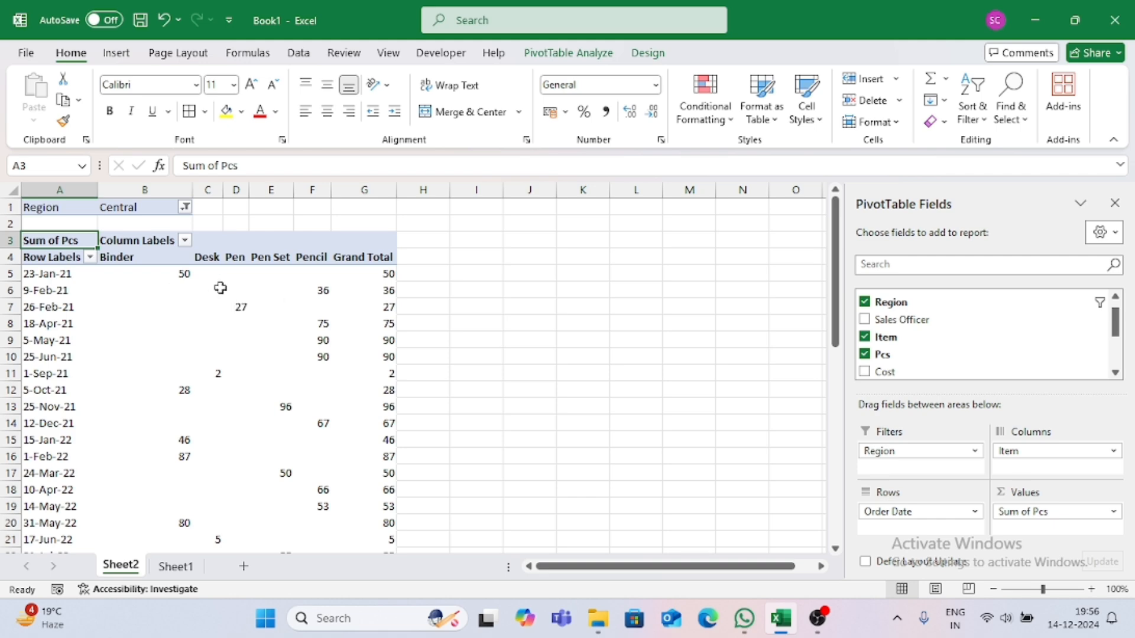
Step: Examine the Central region's pieces per date and item, including the grand totals at the end of the report
{"action": "scroll", "coordinate": [286, 298], "scroll_direction": "down", "scroll_amount": 5}
{"action": "scroll", "coordinate": [386, 390], "scroll_direction": "up", "scroll_amount": 5}
{"action": "scroll", "coordinate": [205, 298], "scroll_direction": "down", "scroll_amount": 2}
{"action": "scroll", "coordinate": [205, 300], "scroll_direction": "down", "scroll_amount": 3}
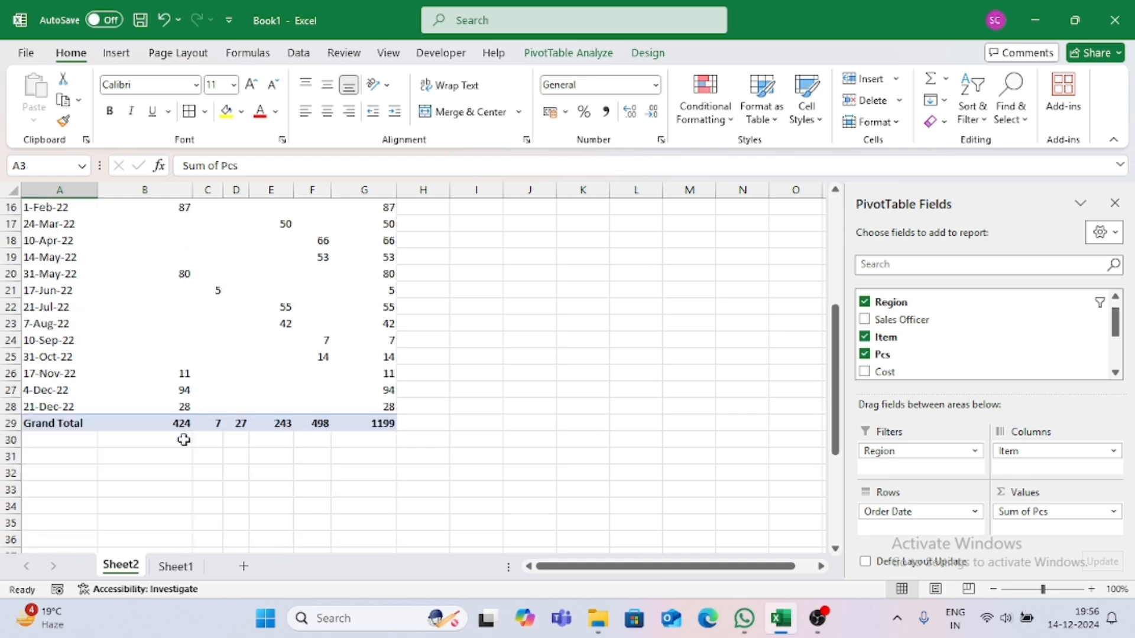
{"action": "scroll", "coordinate": [180, 391], "scroll_direction": "up", "scroll_amount": 3}
{"action": "scroll", "coordinate": [174, 367], "scroll_direction": "up", "scroll_amount": 2}
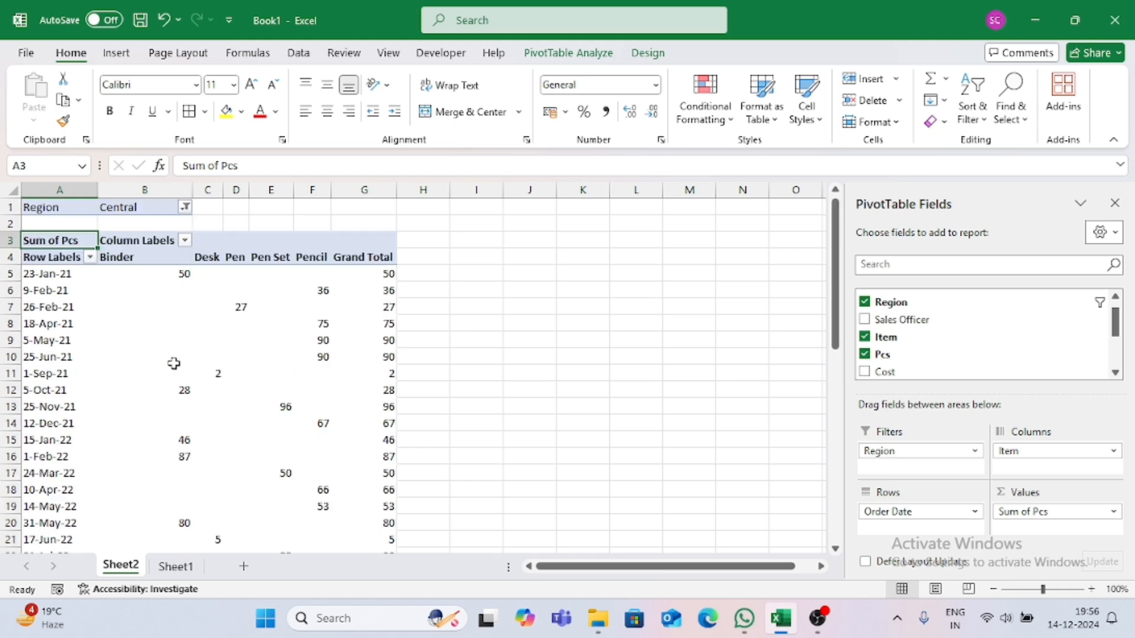
{"action": "scroll", "coordinate": [266, 359], "scroll_direction": "down", "scroll_amount": 5}
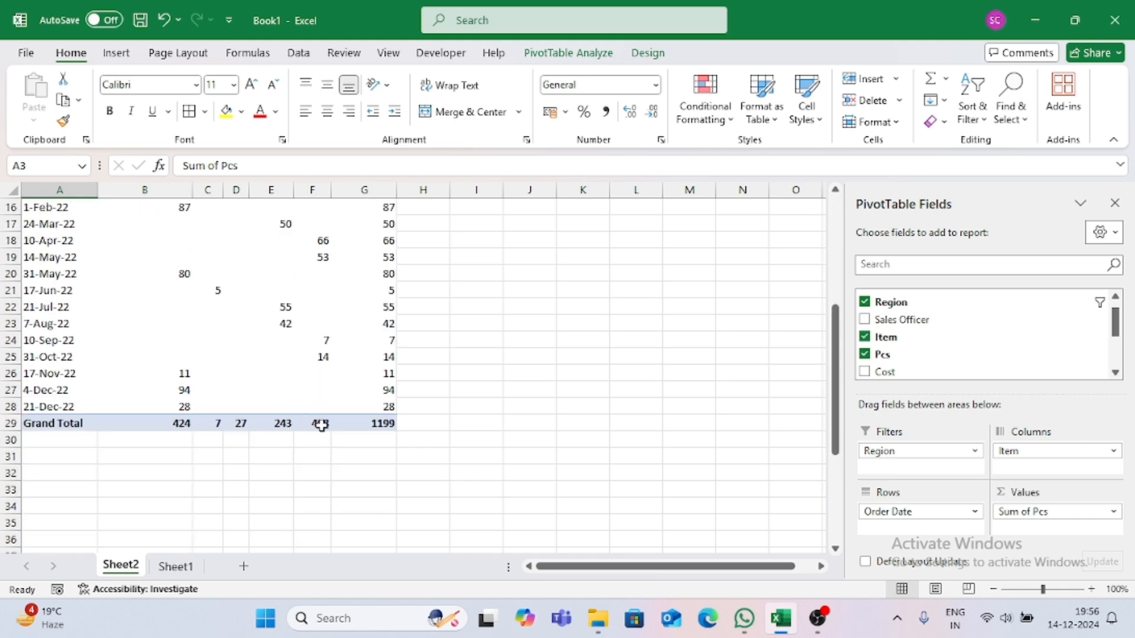
{"action": "scroll", "coordinate": [321, 402], "scroll_direction": "up", "scroll_amount": 4}
{"action": "scroll", "coordinate": [321, 223], "scroll_direction": "down", "scroll_amount": 1}
{"action": "scroll", "coordinate": [347, 299], "scroll_direction": "up", "scroll_amount": 2}
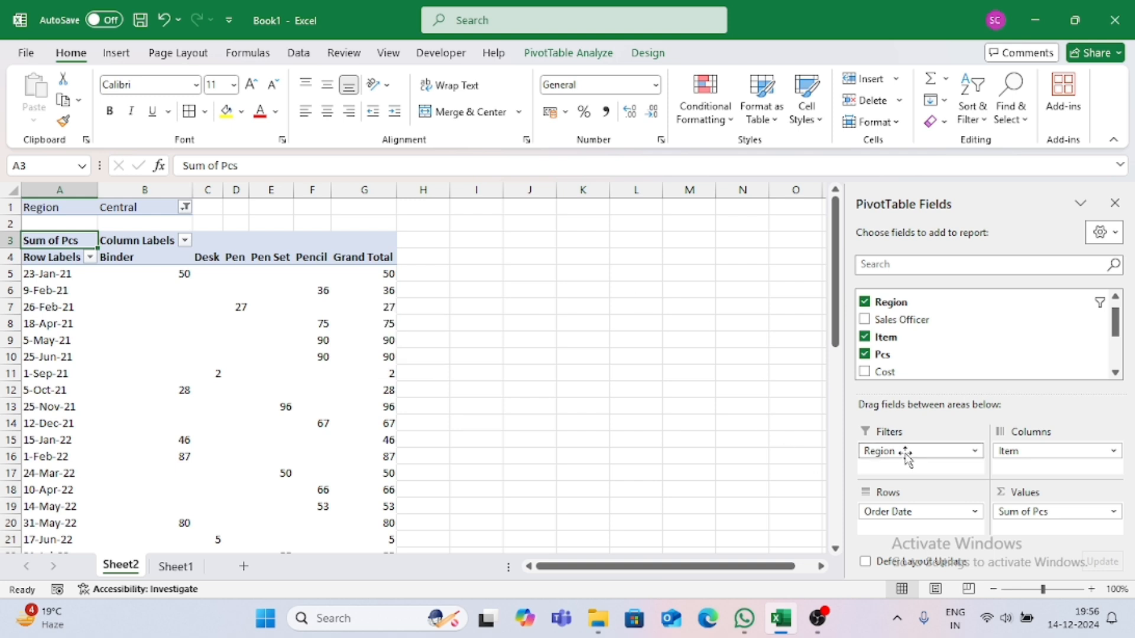
Step: Replace Region with Sales Officer as the report filter and include only the second officer in the list
{"action": "left_click_drag", "start_coordinate": [908, 455], "coordinate": [928, 314]}
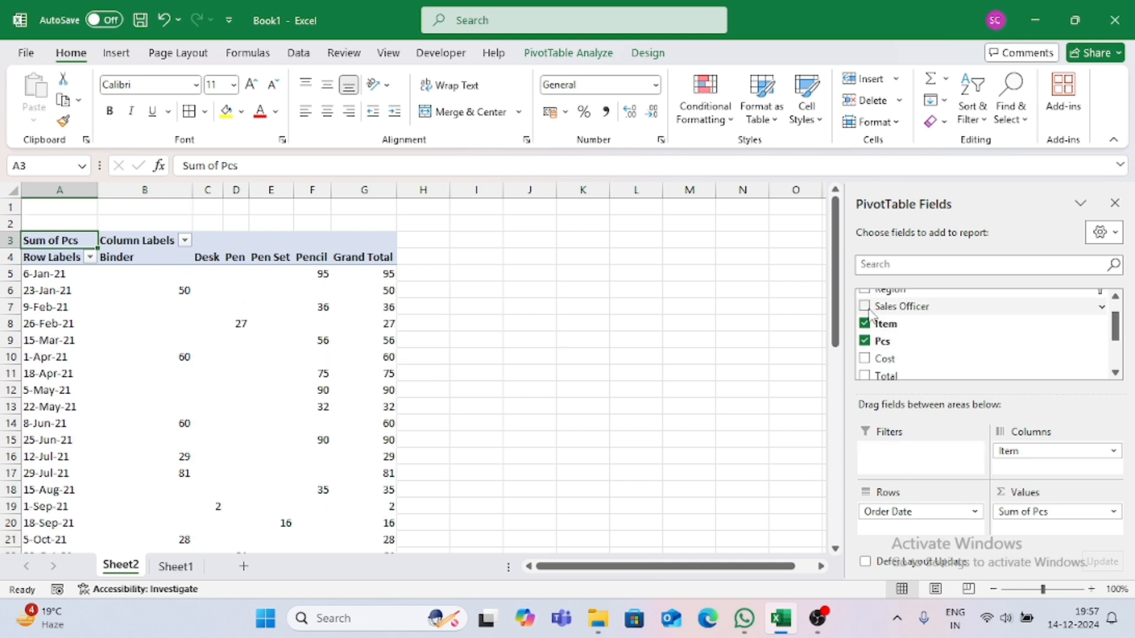
{"action": "left_click_drag", "start_coordinate": [869, 313], "coordinate": [916, 467]}
{"action": "left_click", "coordinate": [185, 207]}
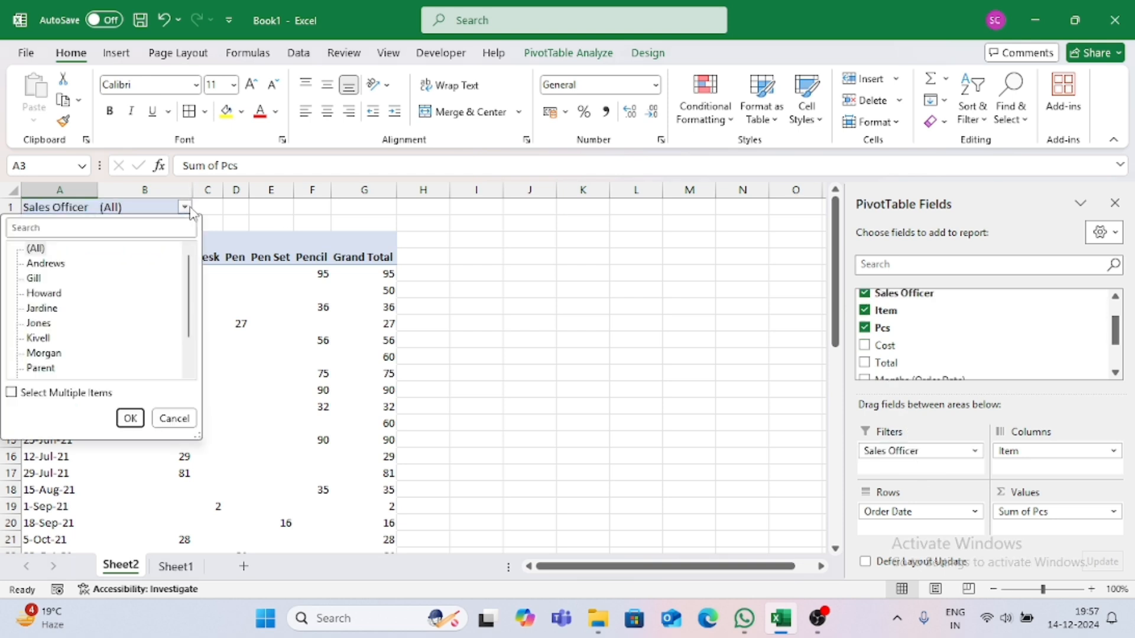
{"action": "left_click", "coordinate": [11, 392]}
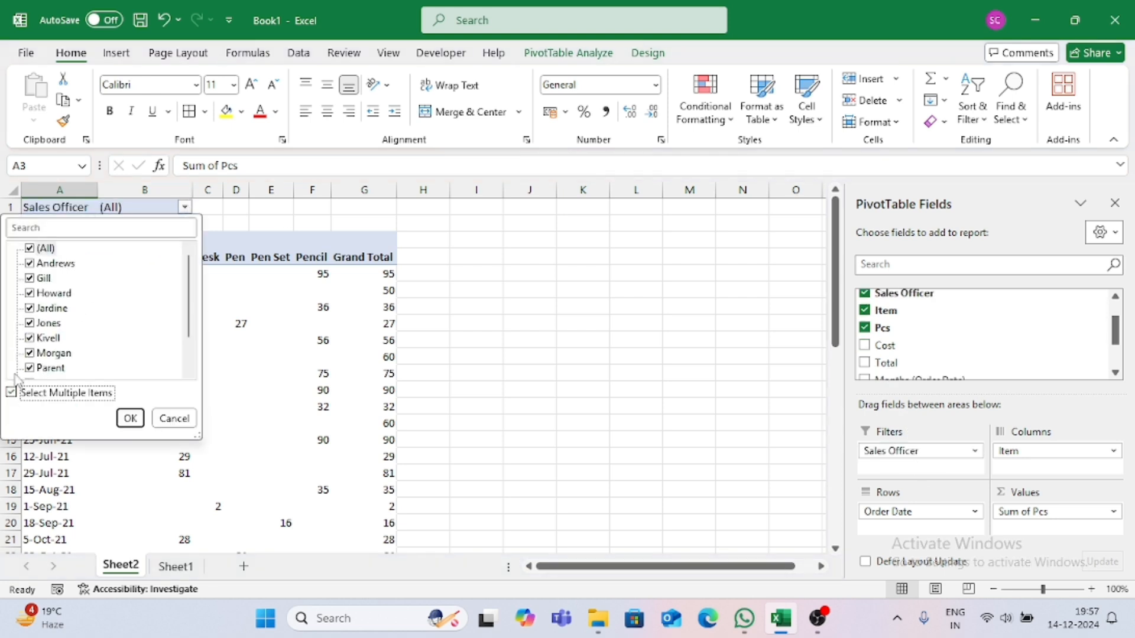
{"action": "left_click", "coordinate": [41, 250]}
{"action": "left_click", "coordinate": [41, 279]}
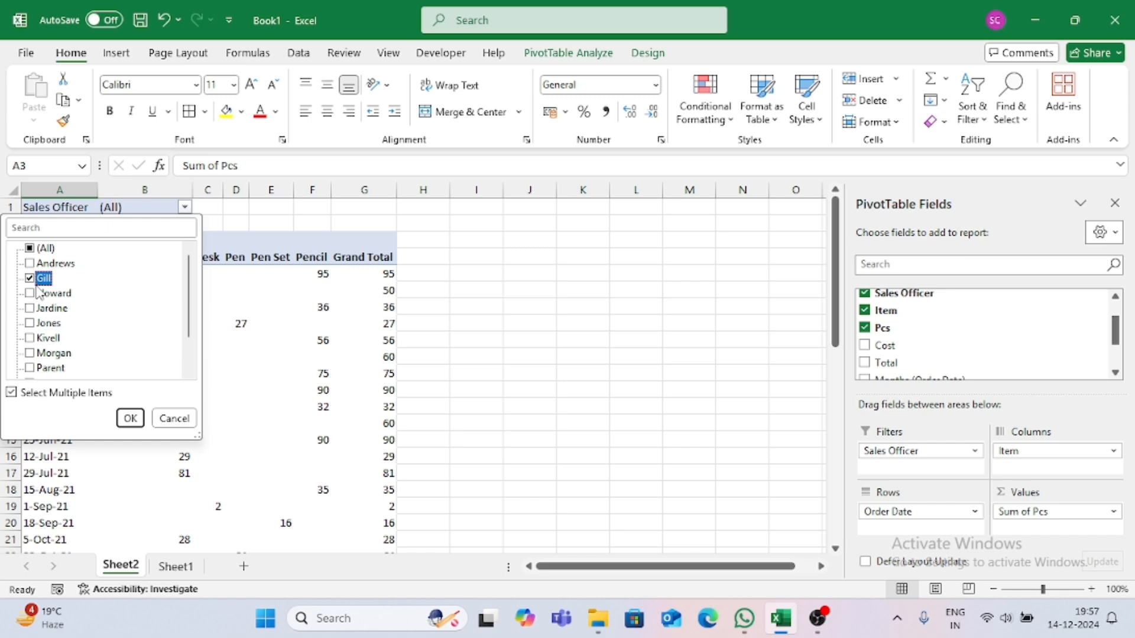
{"action": "left_click", "coordinate": [130, 419]}
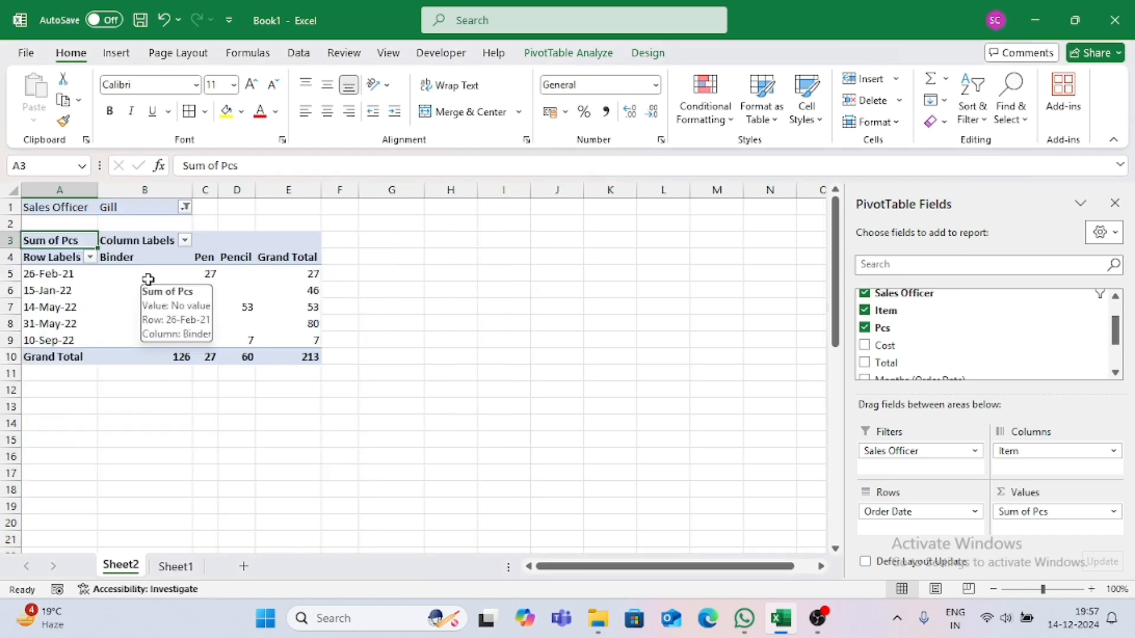
{"action": "left_click", "coordinate": [274, 386]}
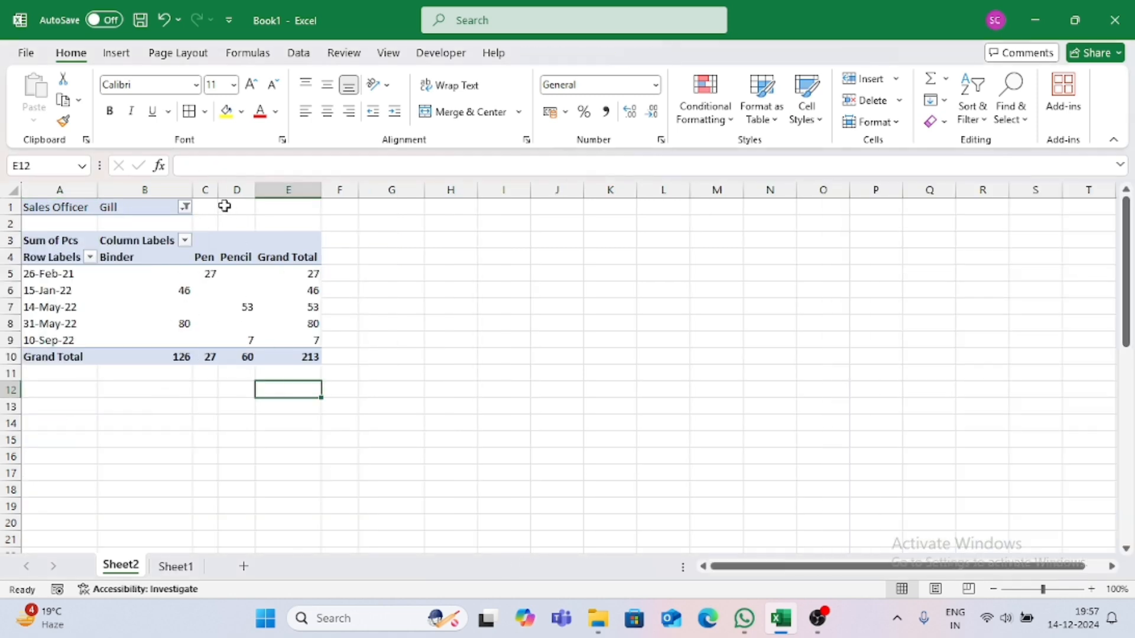
{"action": "left_click", "coordinate": [44, 212]}
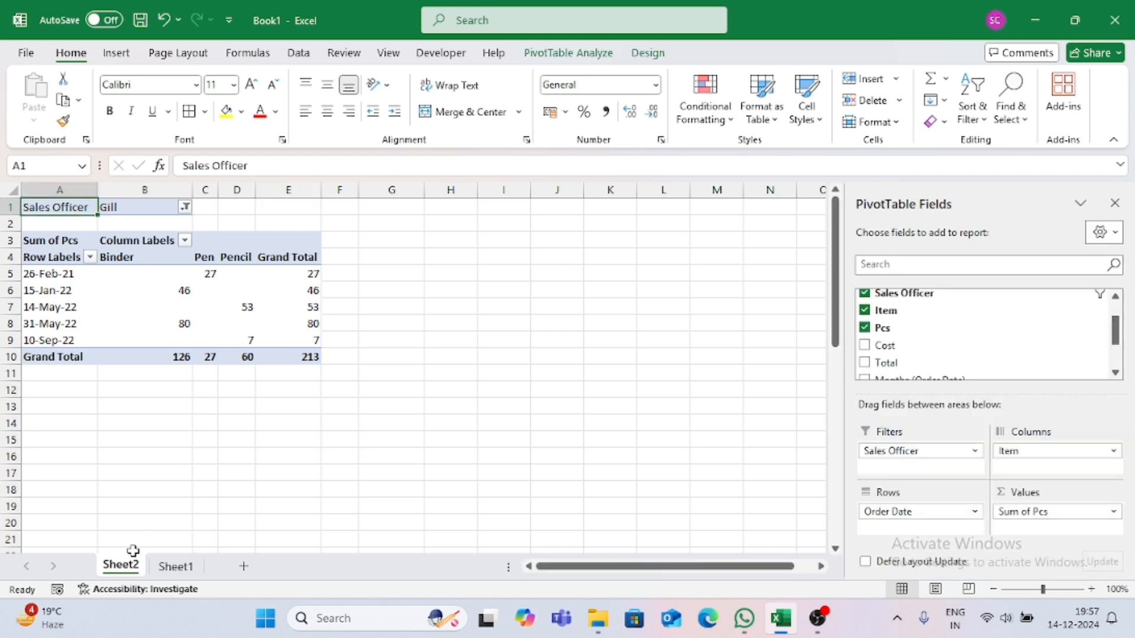
{"action": "right_click", "coordinate": [124, 572]}
{"action": "left_click", "coordinate": [421, 404]}
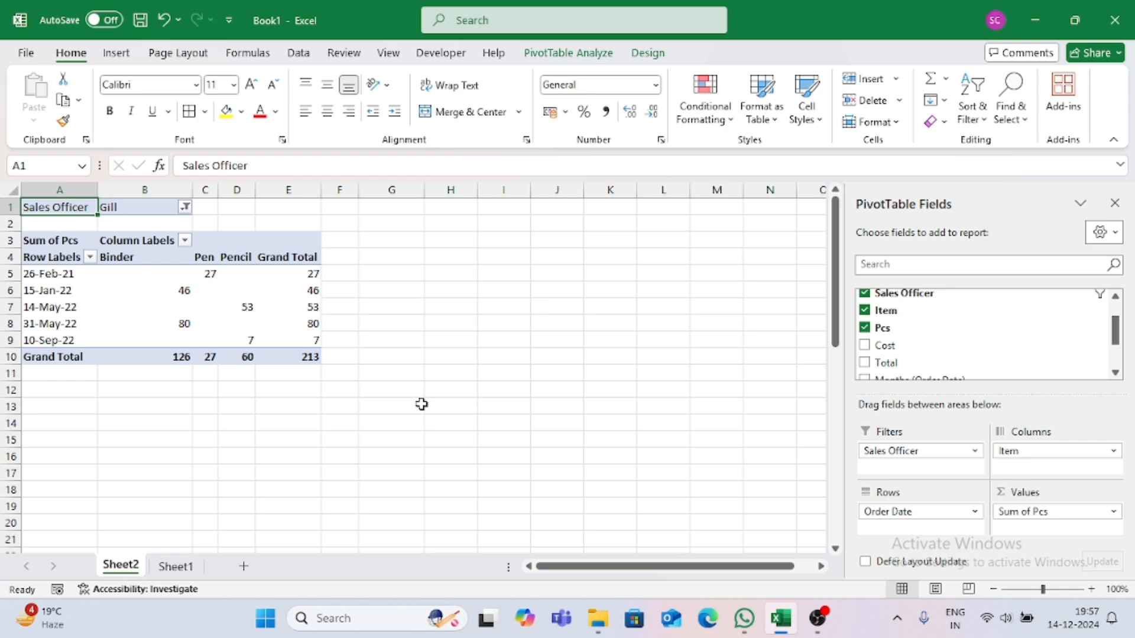
Step: Permanently delete Sheet2, which holds the existing PivotTable
{"action": "right_click", "coordinate": [126, 577]}
{"action": "left_click", "coordinate": [173, 368]}
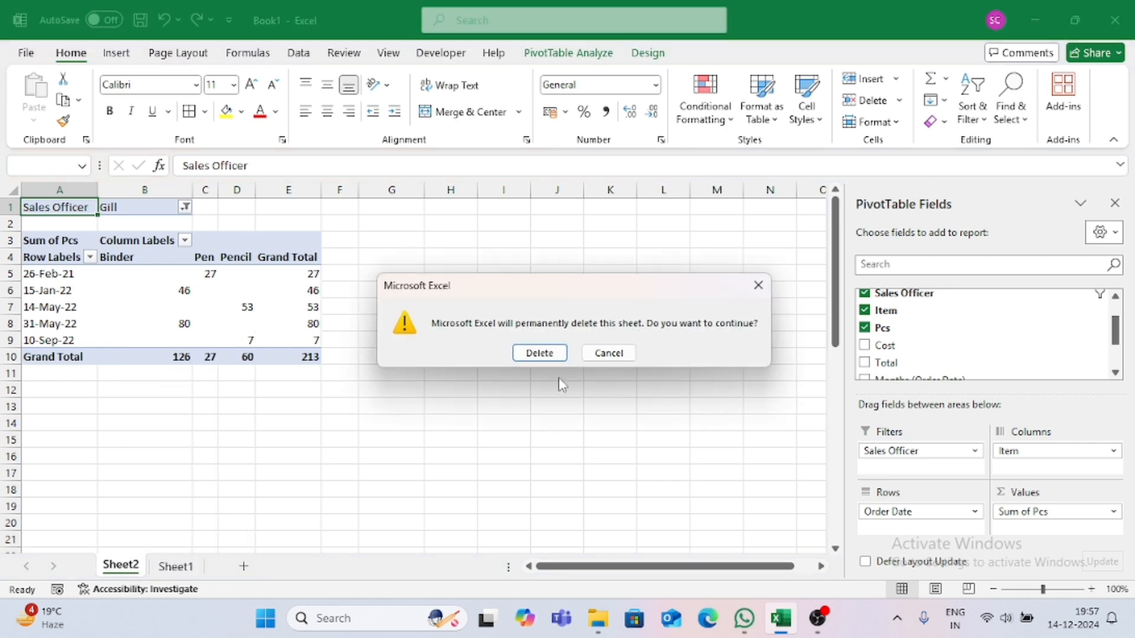
{"action": "left_click", "coordinate": [540, 354]}
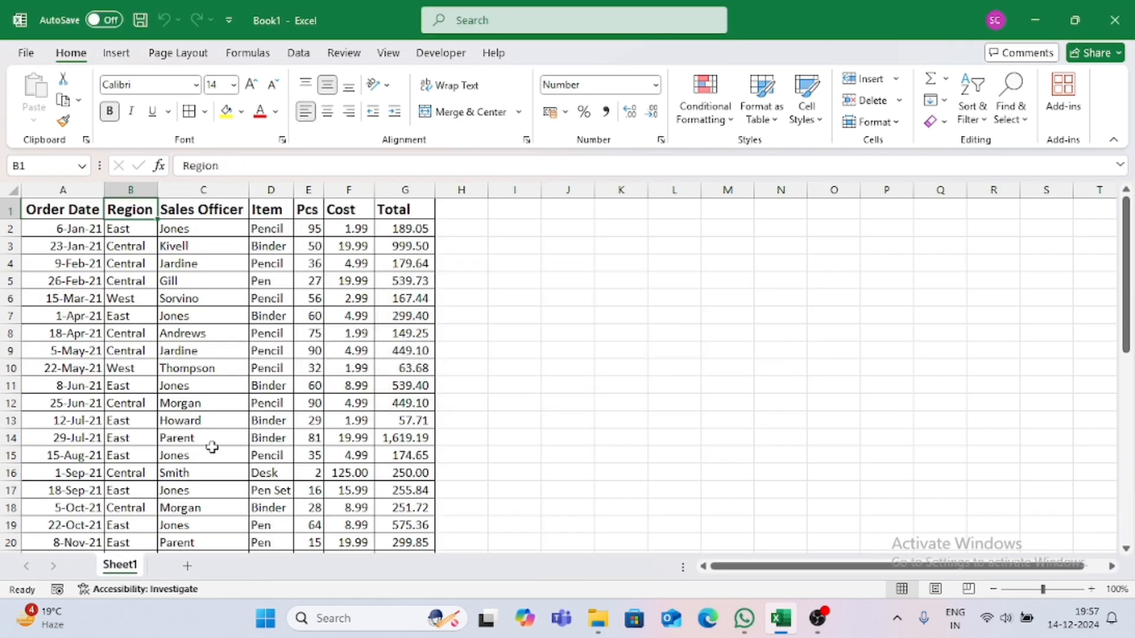
Step: Create a PivotTable on a new worksheet from the full sales data in Sheet1, range A1:G44
{"action": "left_click", "coordinate": [63, 208]}
{"action": "key", "text": "ctrl+shift+Right"}
{"action": "key", "text": "ctrl+shift+Down"}
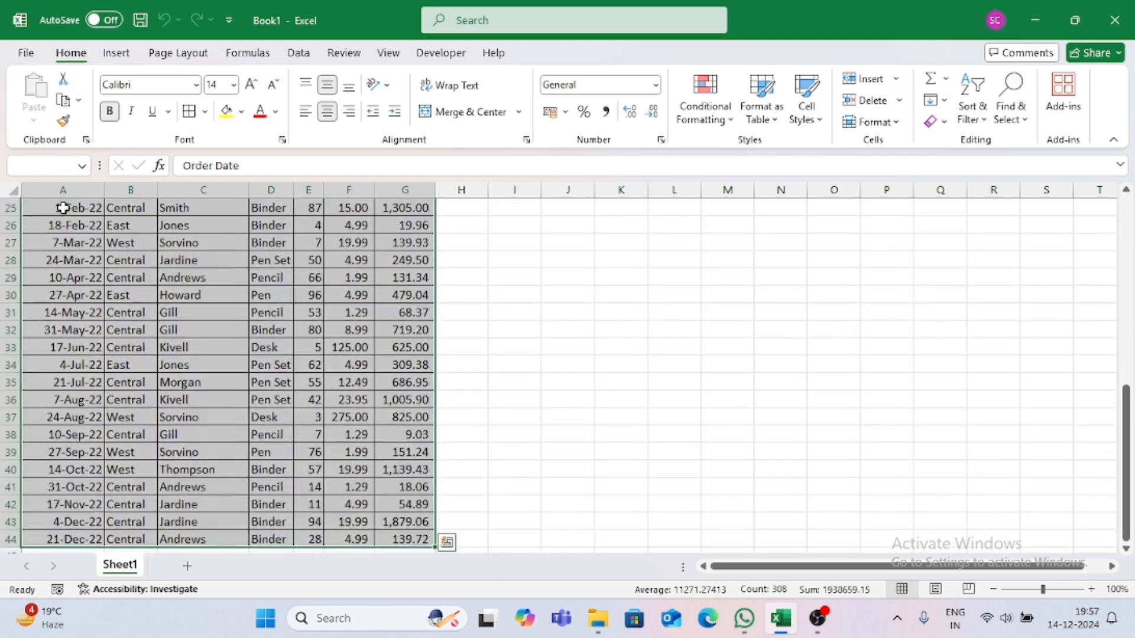
{"action": "left_click", "coordinate": [116, 53]}
{"action": "left_click", "coordinate": [42, 88]}
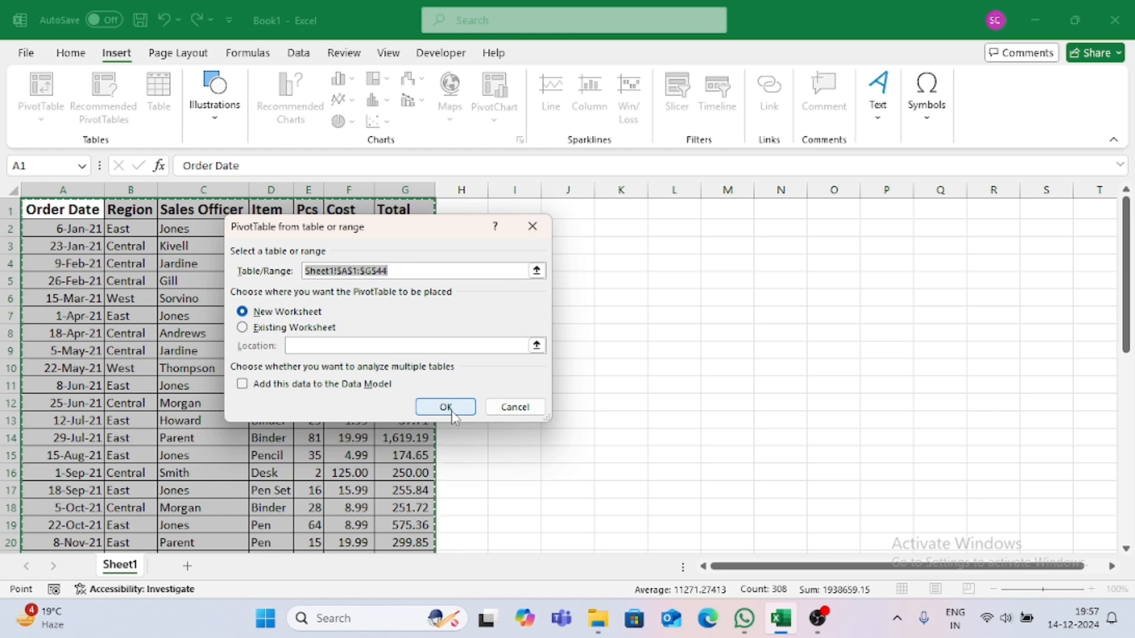
{"action": "left_click", "coordinate": [450, 411]}
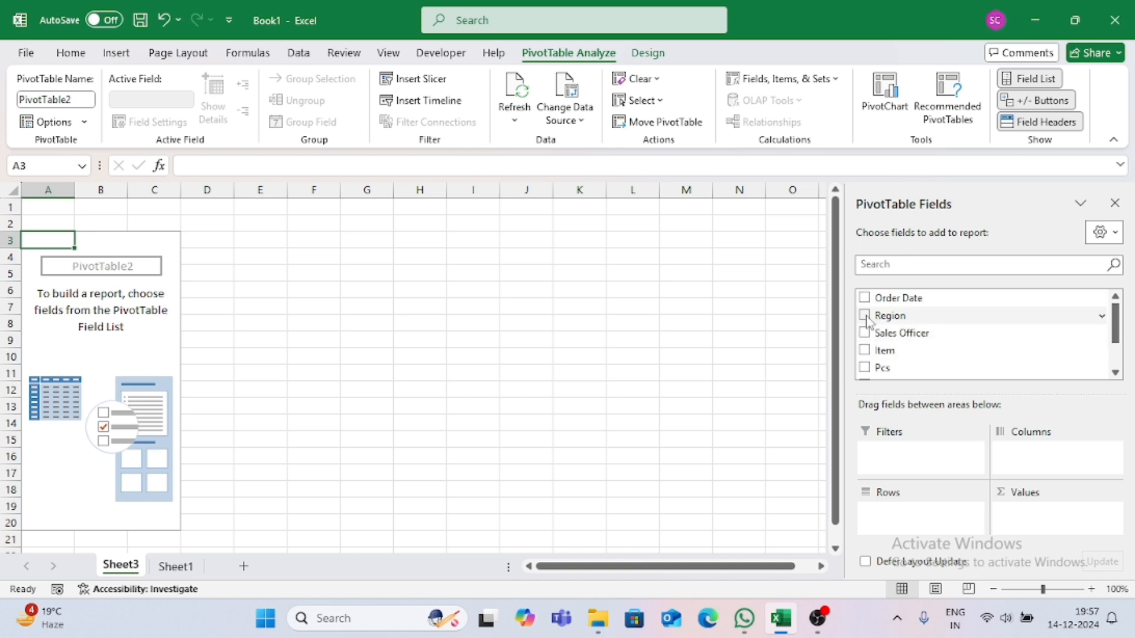
Step: Add Order Date to the PivotTable rows and expand 2021 and 2022 to show their quarters
{"action": "left_click_drag", "start_coordinate": [869, 298], "coordinate": [893, 512]}
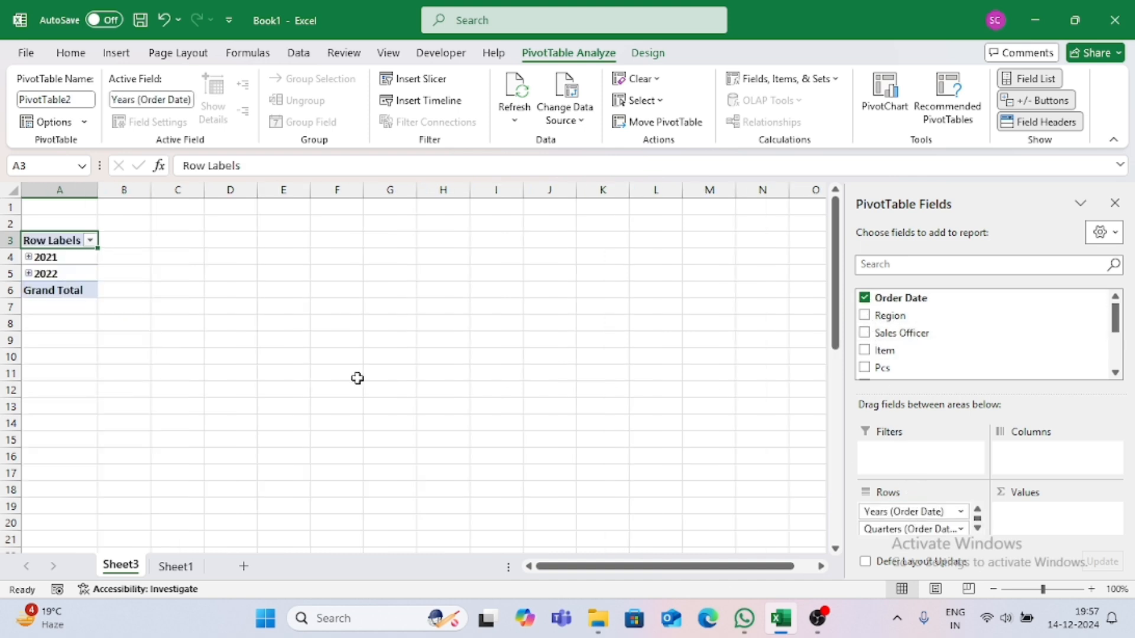
{"action": "left_click", "coordinate": [28, 257]}
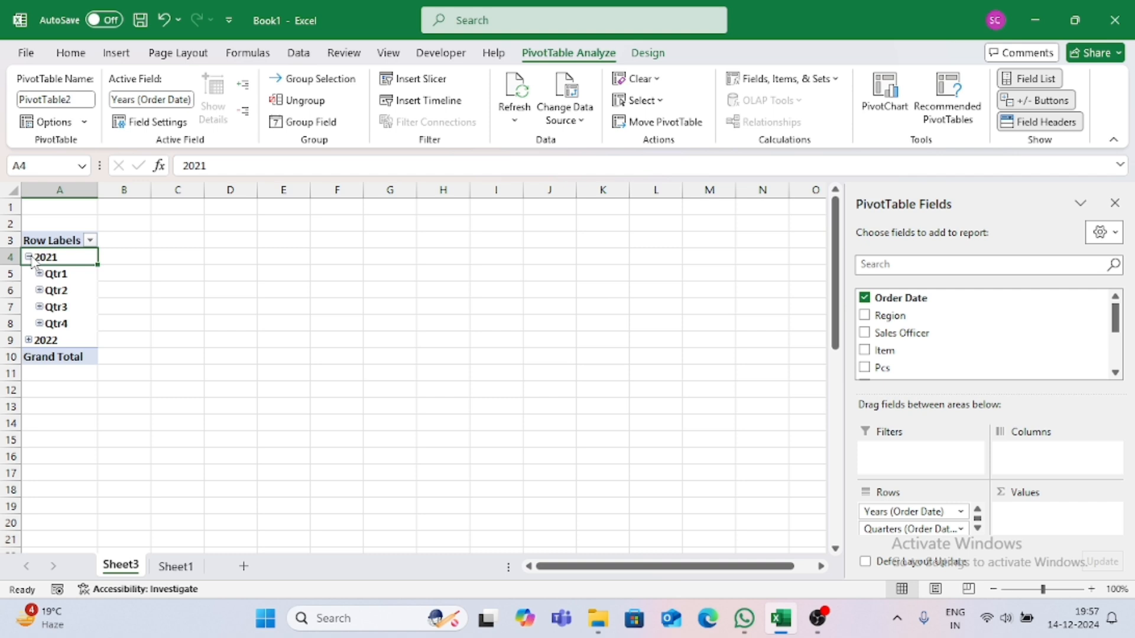
{"action": "left_click", "coordinate": [28, 341]}
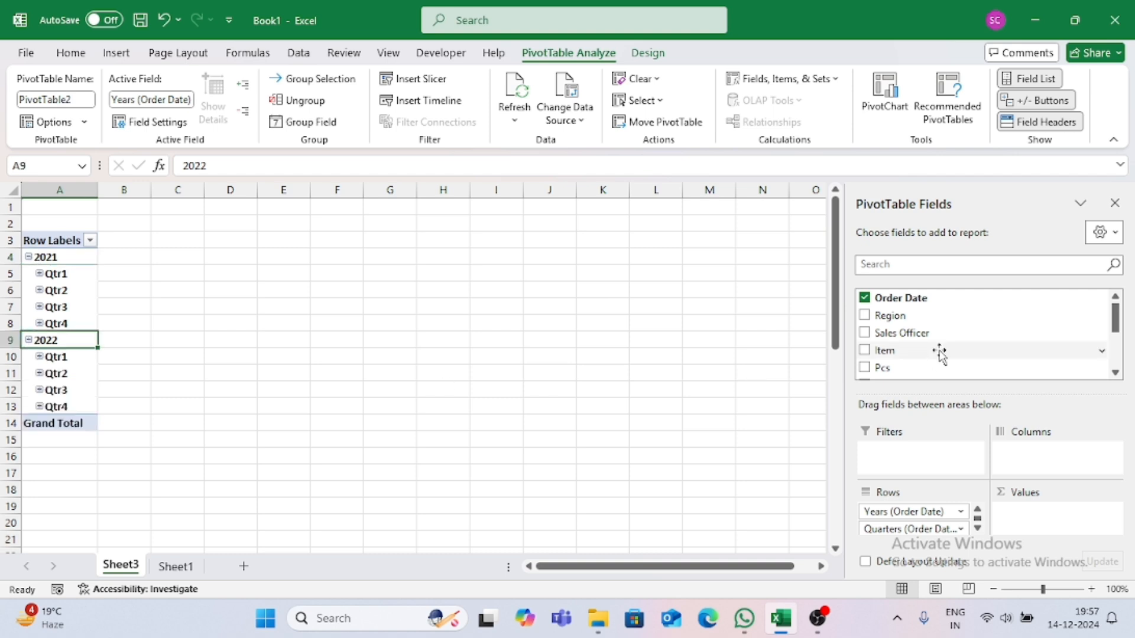
Step: Lay out Sales Officer as the PivotTable columns and sum Pcs as the values
{"action": "scroll", "coordinate": [968, 343], "scroll_direction": "down", "scroll_amount": 1}
{"action": "scroll", "coordinate": [947, 340], "scroll_direction": "up", "scroll_amount": 1}
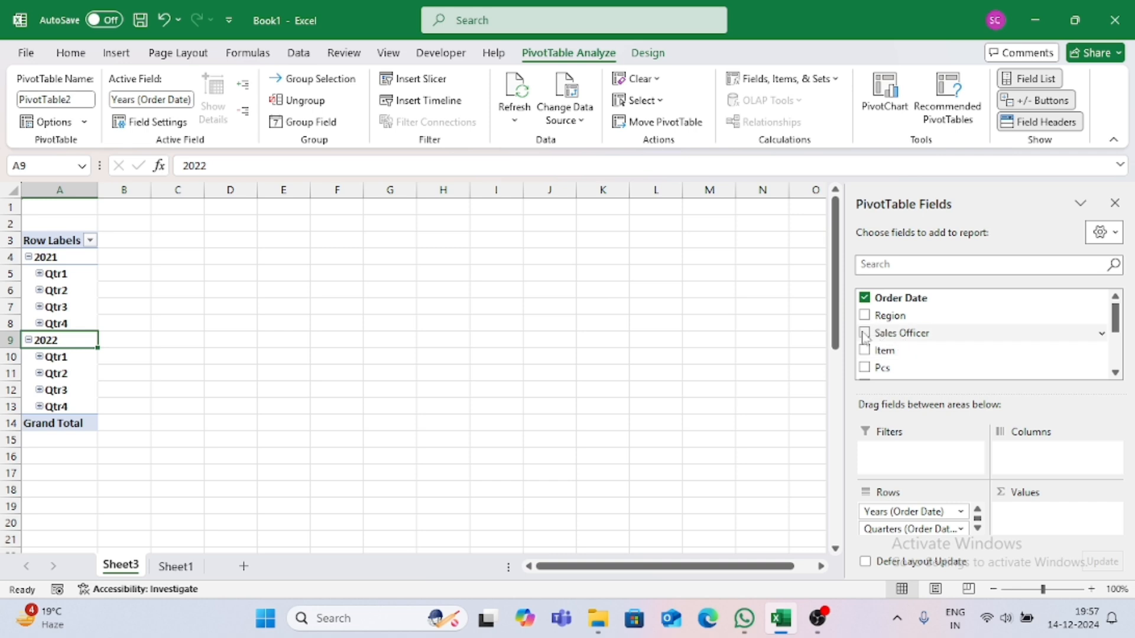
{"action": "left_click_drag", "start_coordinate": [893, 333], "coordinate": [1036, 470]}
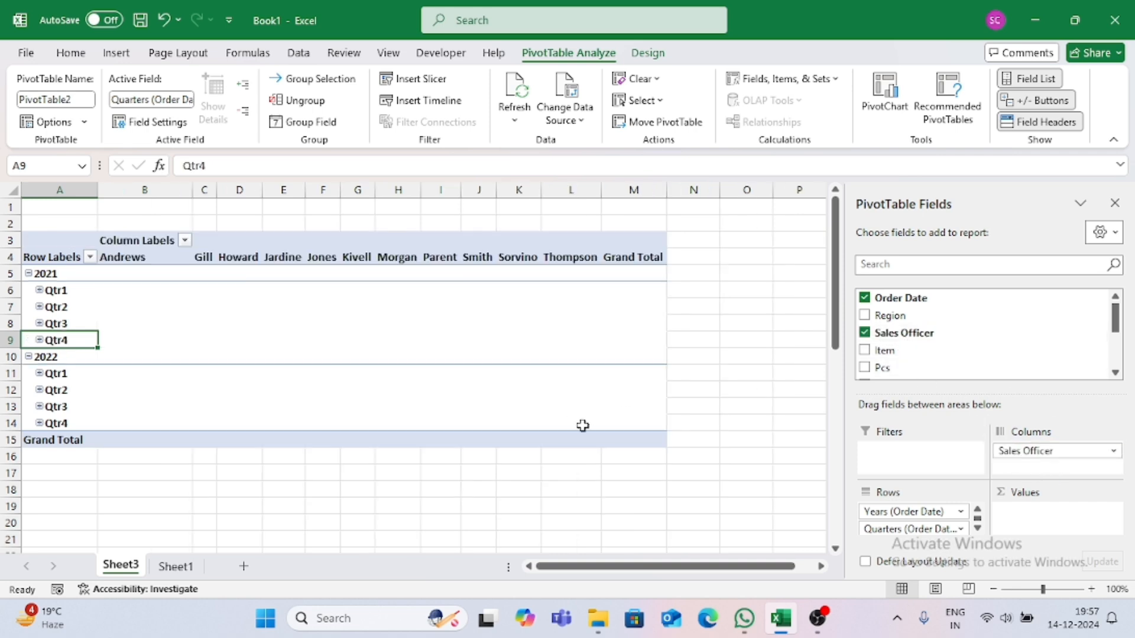
{"action": "scroll", "coordinate": [910, 331], "scroll_direction": "down", "scroll_amount": 3}
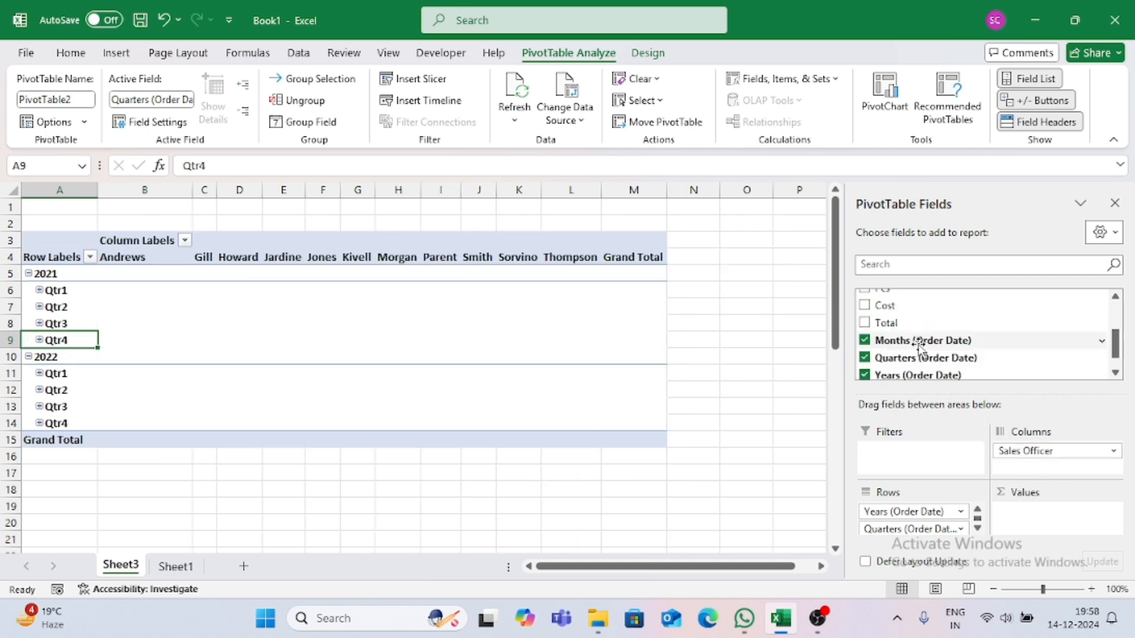
{"action": "scroll", "coordinate": [885, 313], "scroll_direction": "up", "scroll_amount": 2}
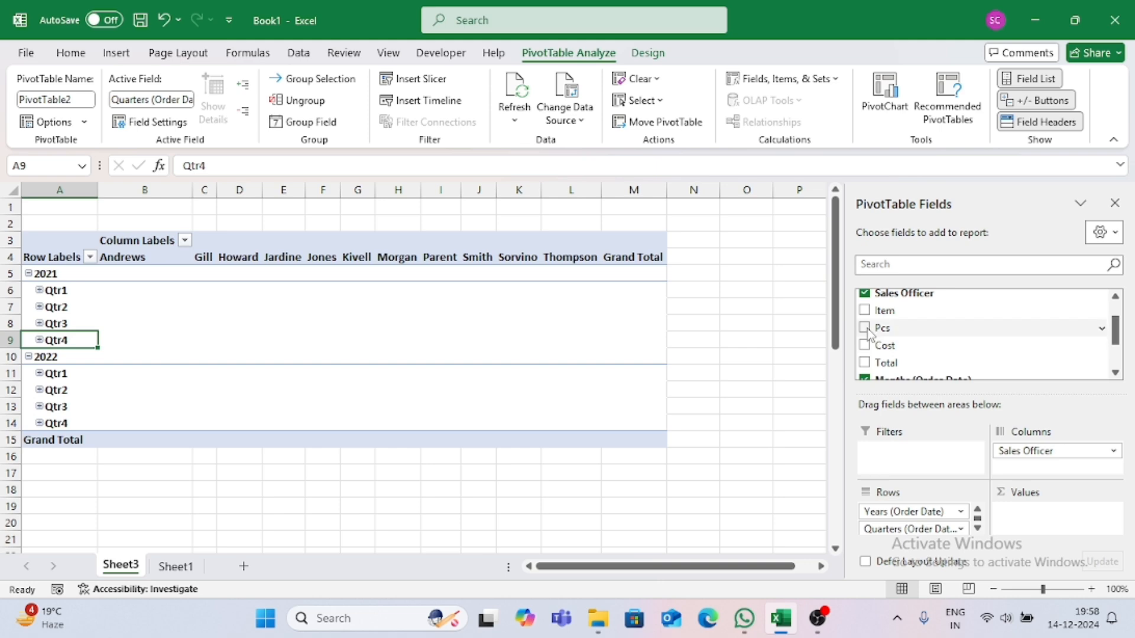
{"action": "left_click_drag", "start_coordinate": [882, 328], "coordinate": [1055, 523]}
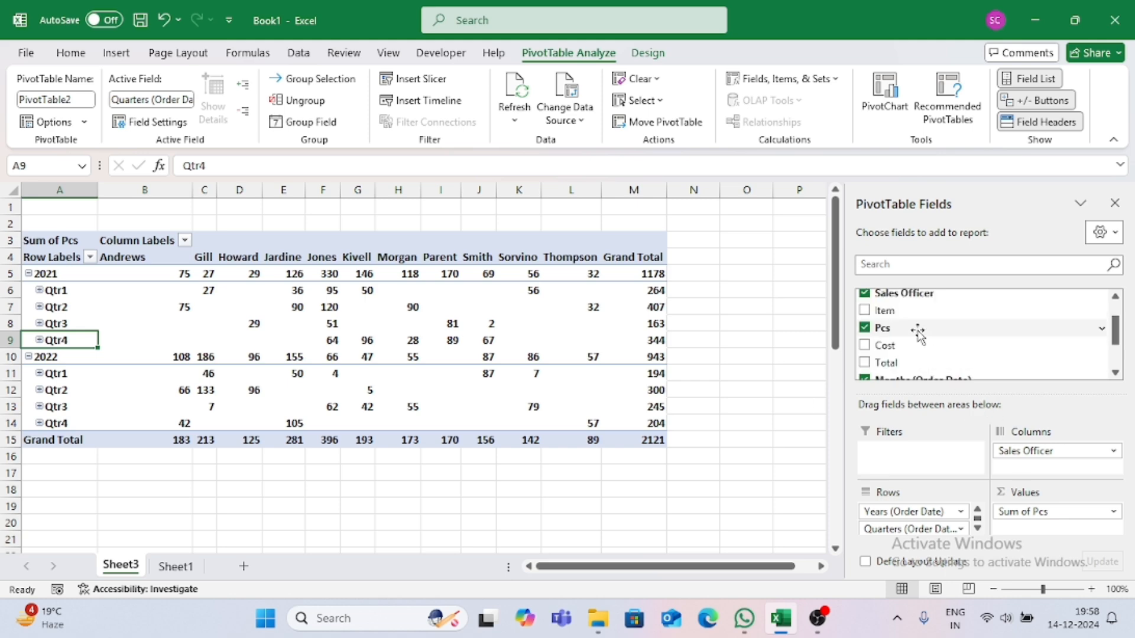
Step: Add Region to the new PivotTable as a report filter
{"action": "scroll", "coordinate": [918, 333], "scroll_direction": "up", "scroll_amount": 1}
{"action": "scroll", "coordinate": [918, 333], "scroll_direction": "down", "scroll_amount": 1}
{"action": "scroll", "coordinate": [918, 333], "scroll_direction": "down", "scroll_amount": 1}
{"action": "scroll", "coordinate": [918, 333], "scroll_direction": "up", "scroll_amount": 2}
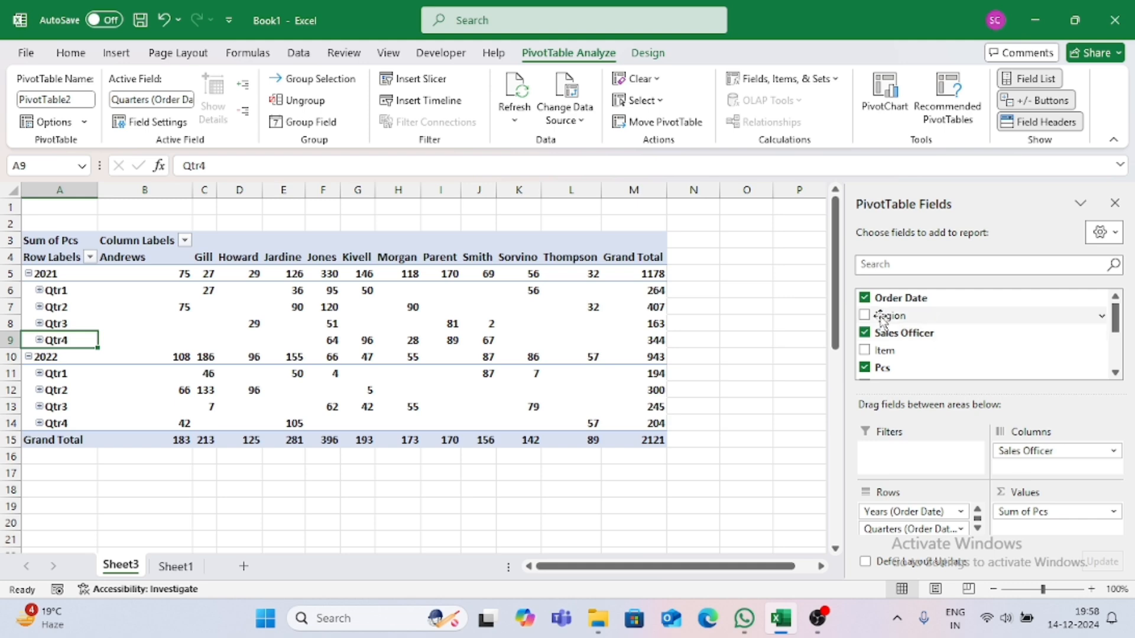
{"action": "left_click_drag", "start_coordinate": [883, 319], "coordinate": [907, 452]}
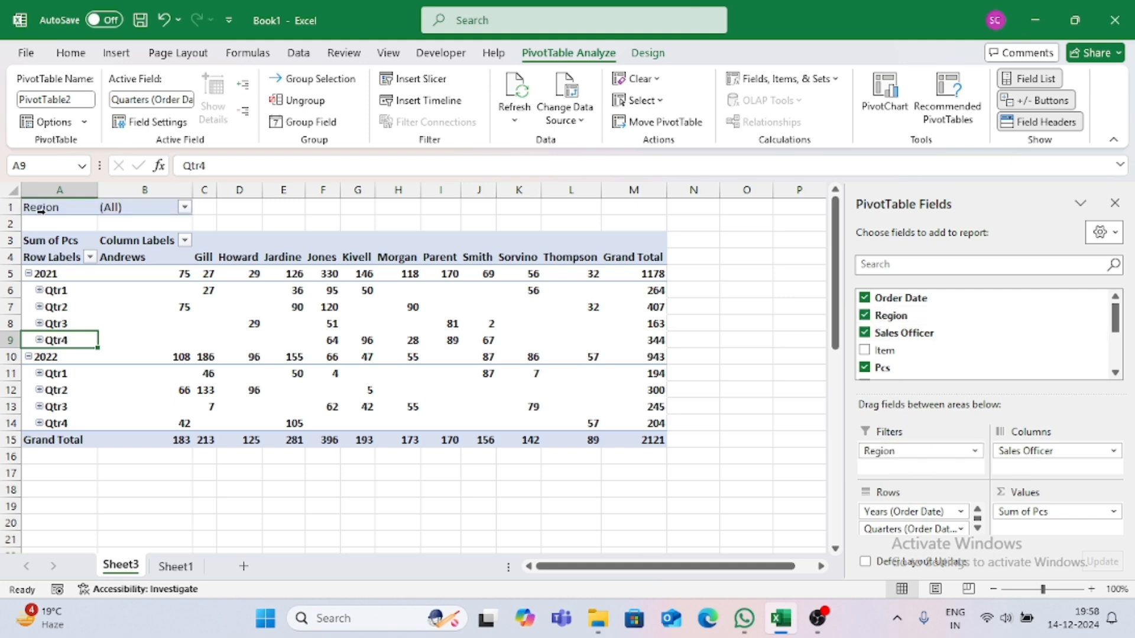
Step: Enable multiple-item selection in the Region filter and include only Central
{"action": "left_click", "coordinate": [185, 207]}
{"action": "left_click", "coordinate": [12, 393]}
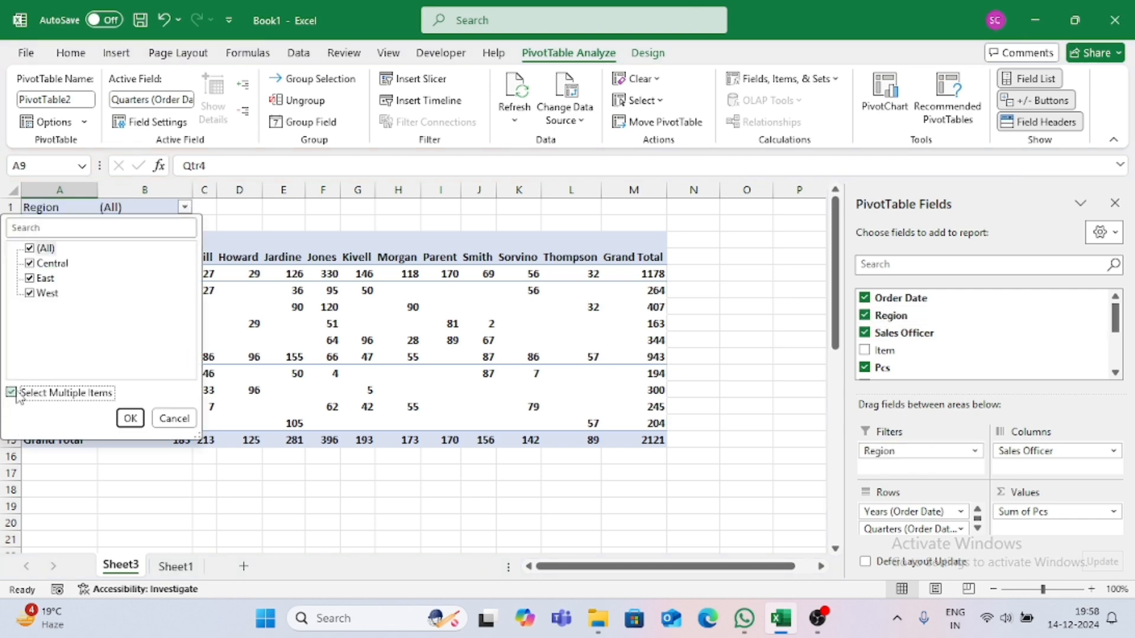
{"action": "left_click", "coordinate": [29, 249]}
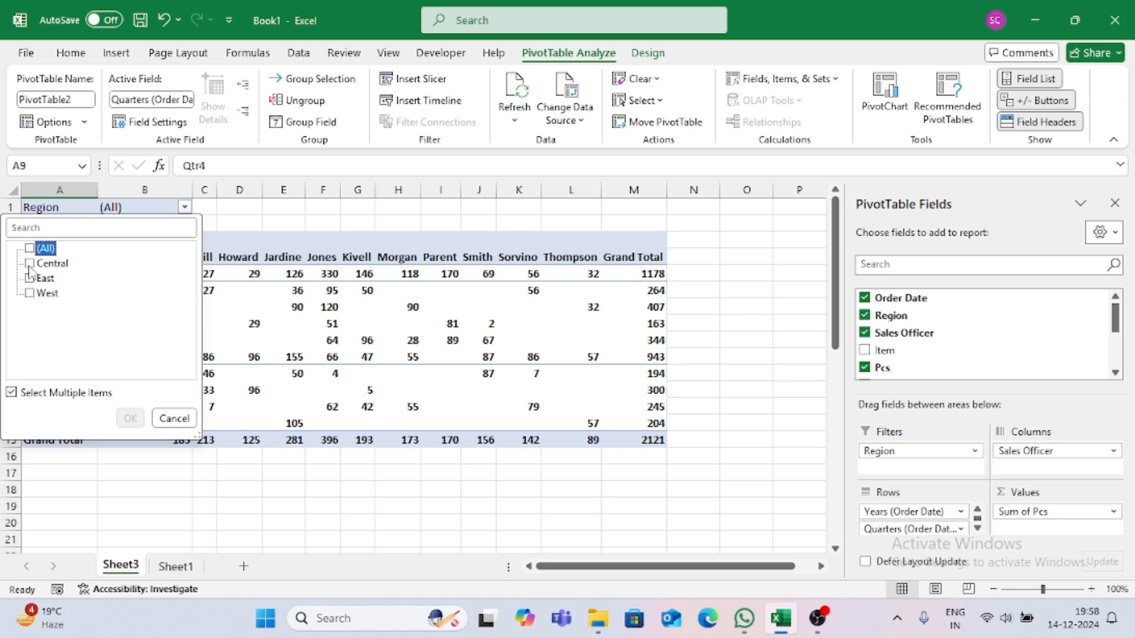
{"action": "left_click", "coordinate": [30, 264]}
{"action": "left_click", "coordinate": [130, 418]}
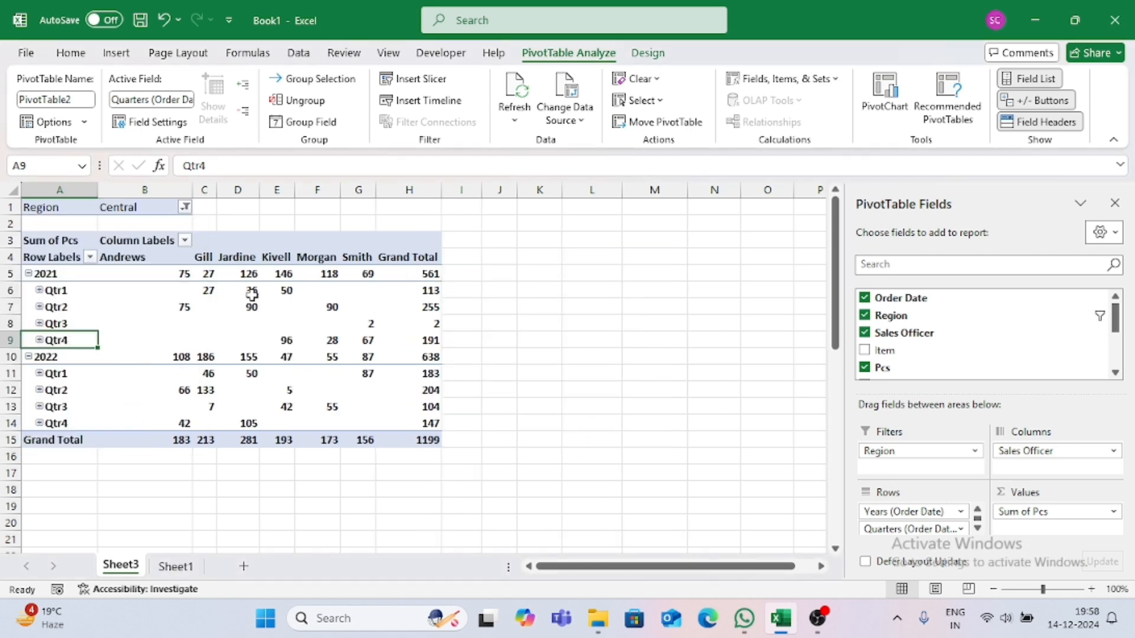
{"action": "mouse_move", "coordinate": [252, 294]}
{"action": "mouse_move", "coordinate": [210, 299]}
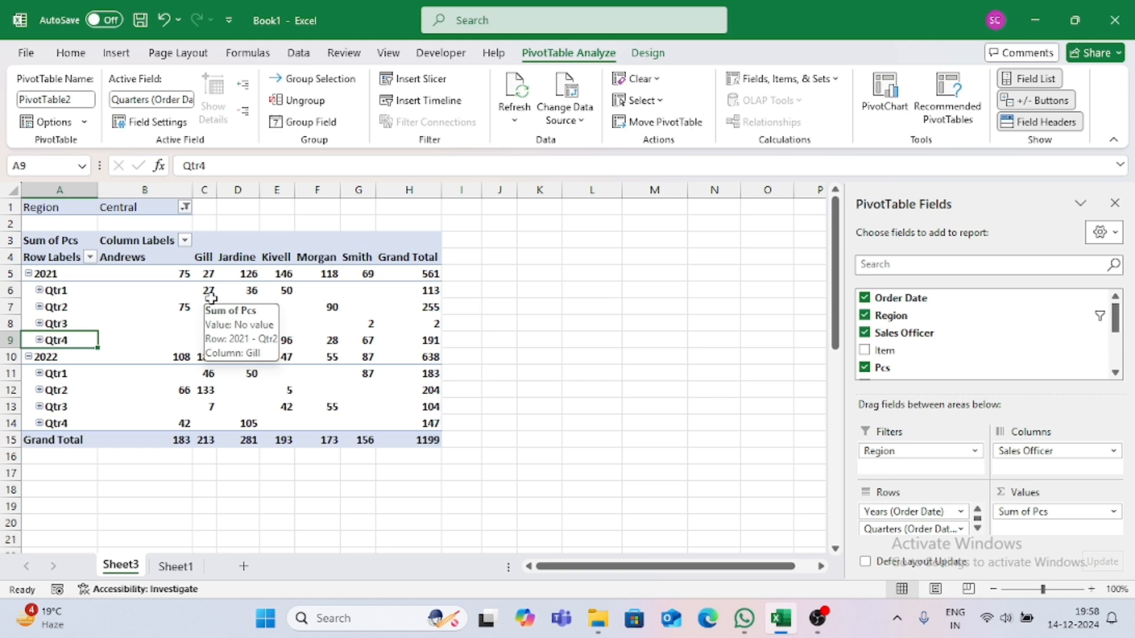